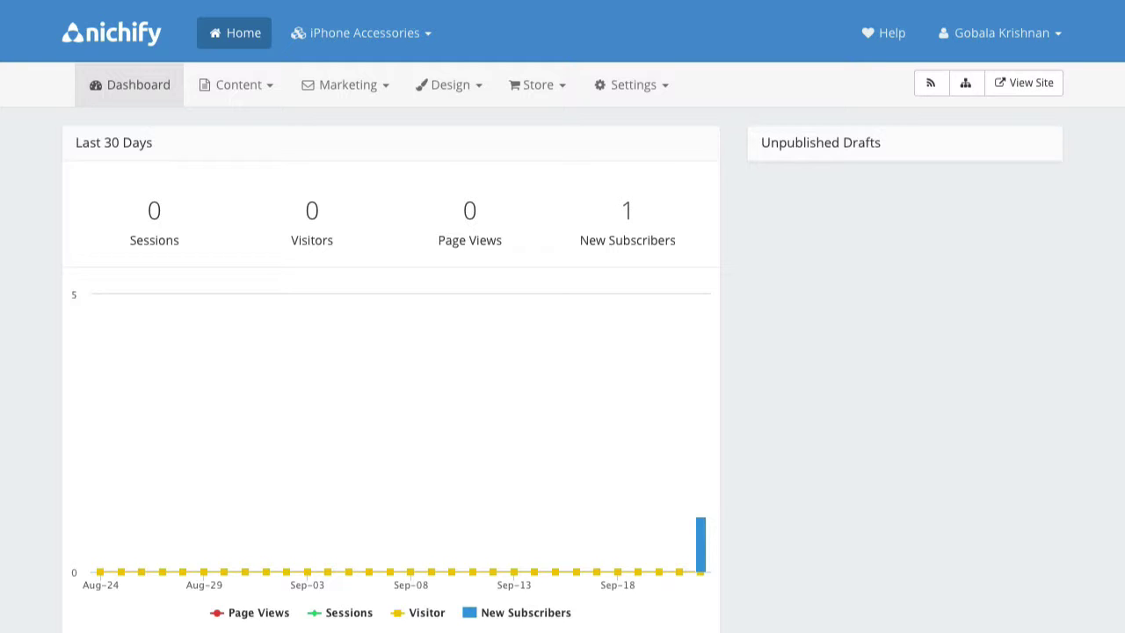
Step: Open the site's list of static pages and start creating a new page
left_click(221, 102)
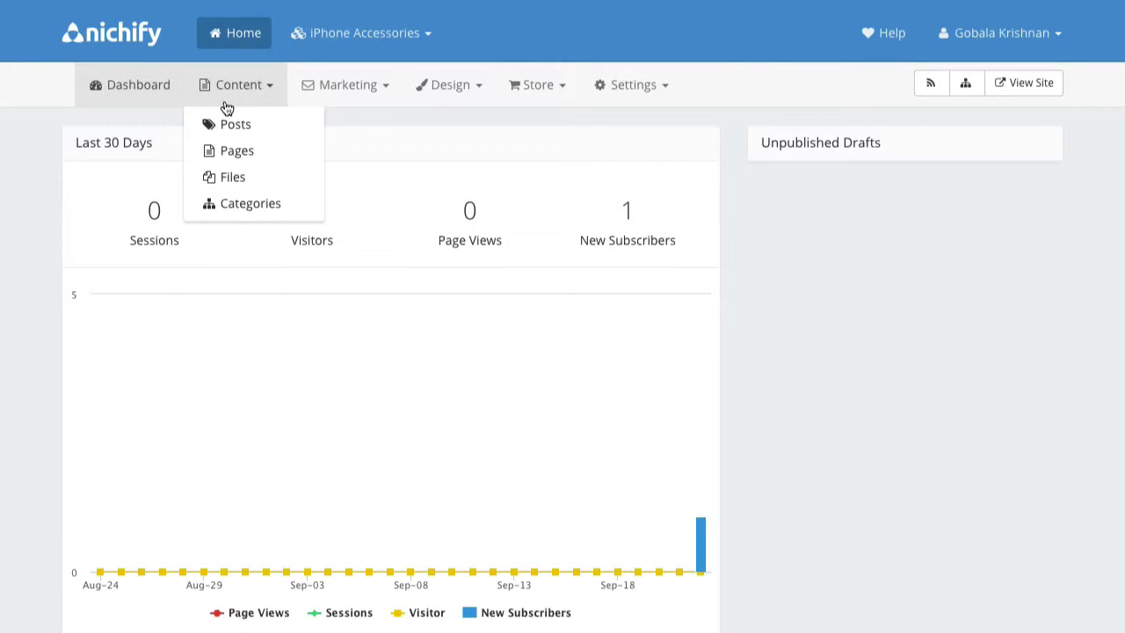
left_click(226, 154)
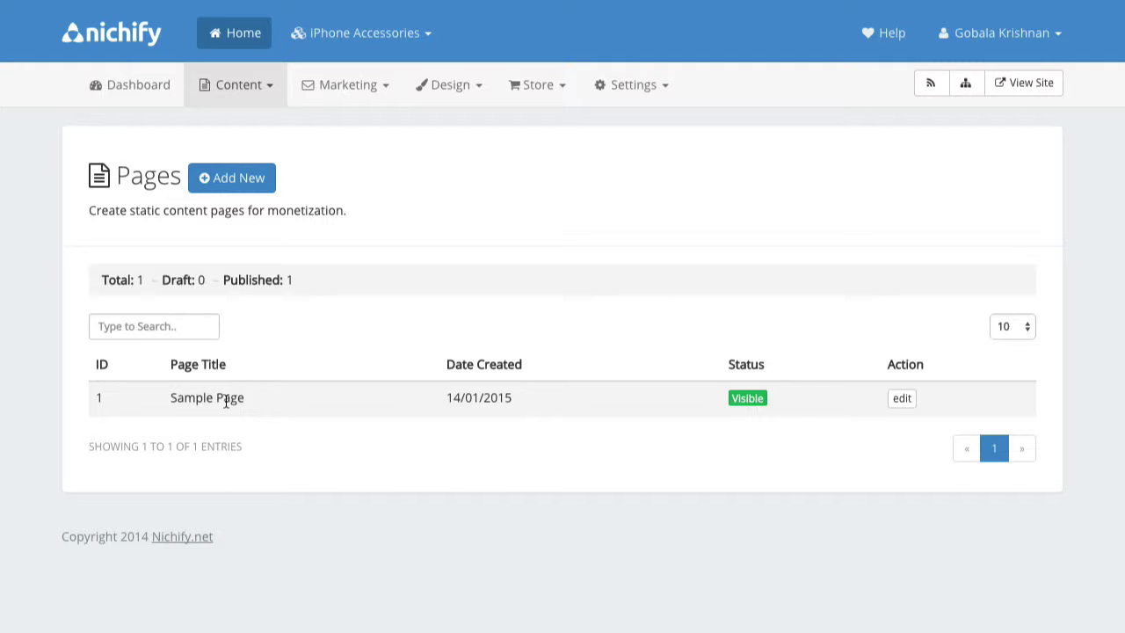
left_click(905, 401)
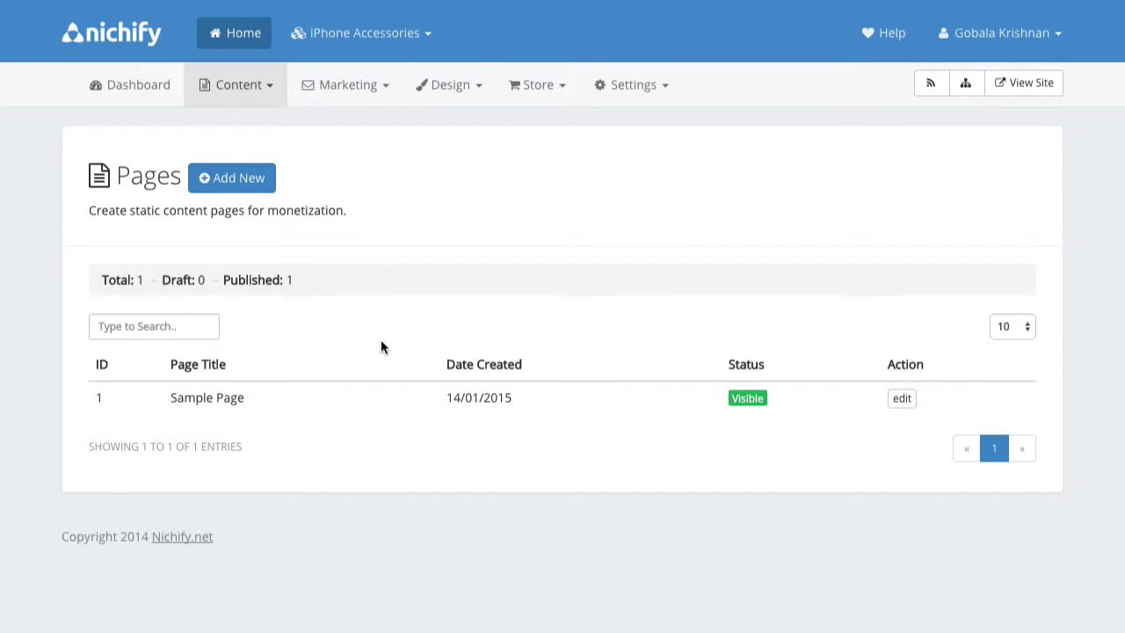
left_click(239, 195)
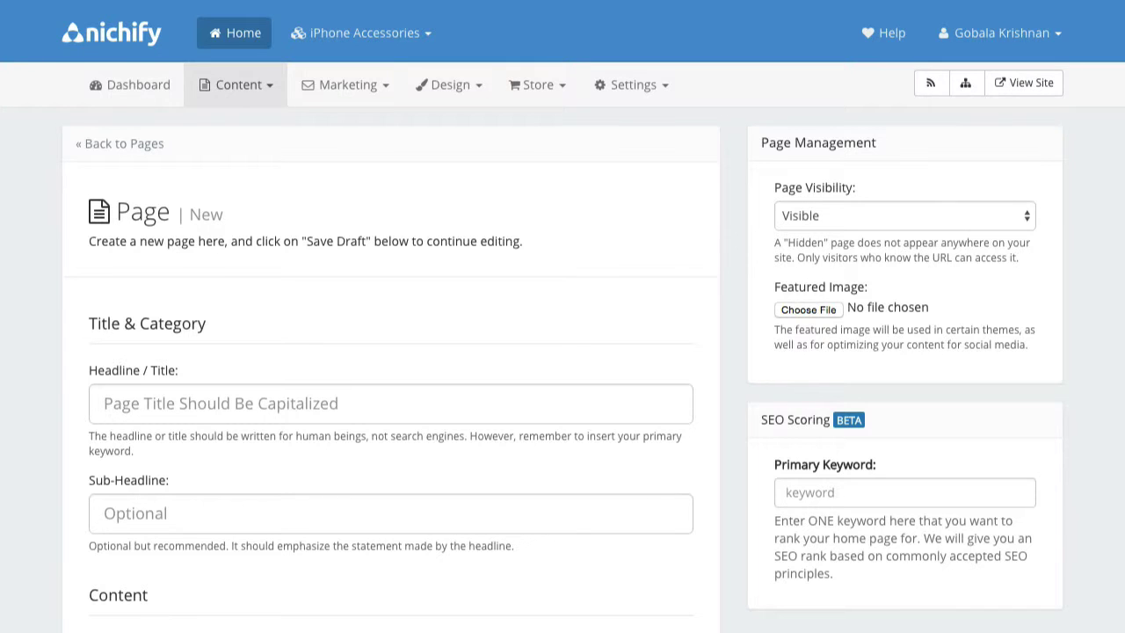
Step: Enter "Page Title Here" as the new page's headline, leaving the sub-headline empty
scroll(563, 317, "down", 3)
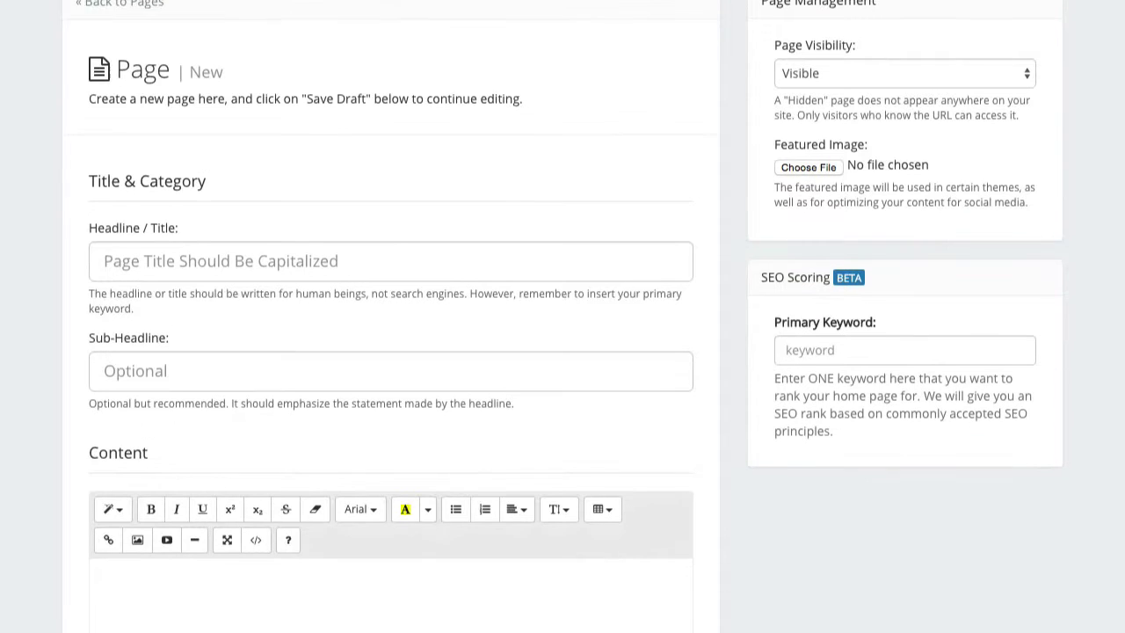
left_click(134, 269)
scroll(23, 344, "down", 2)
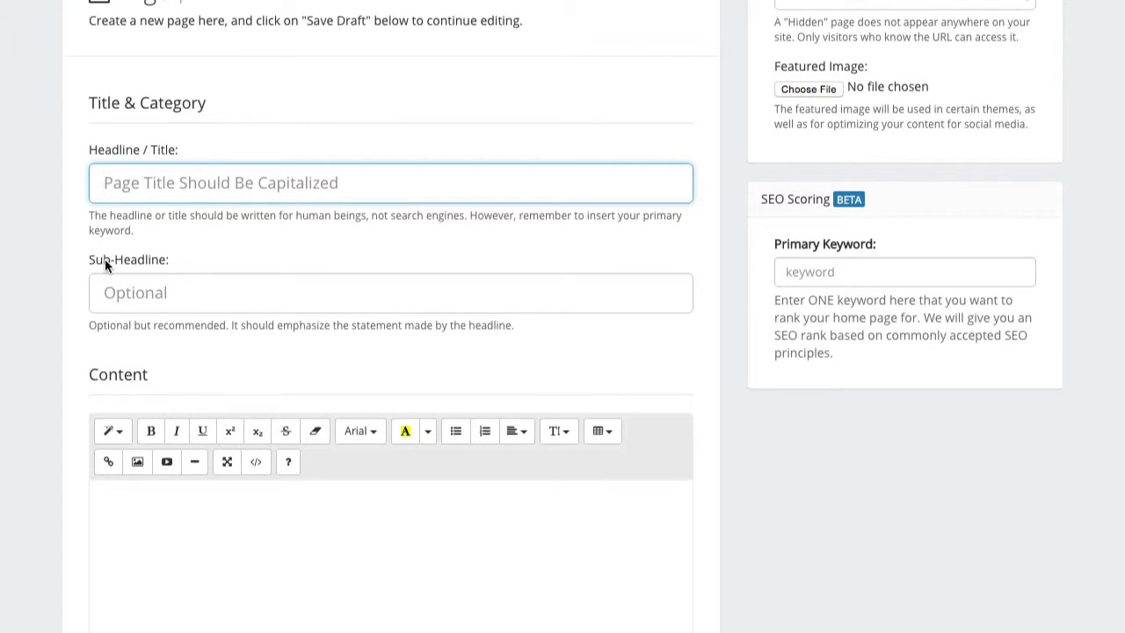
left_click(156, 298)
left_click(169, 190)
type("Page Title")
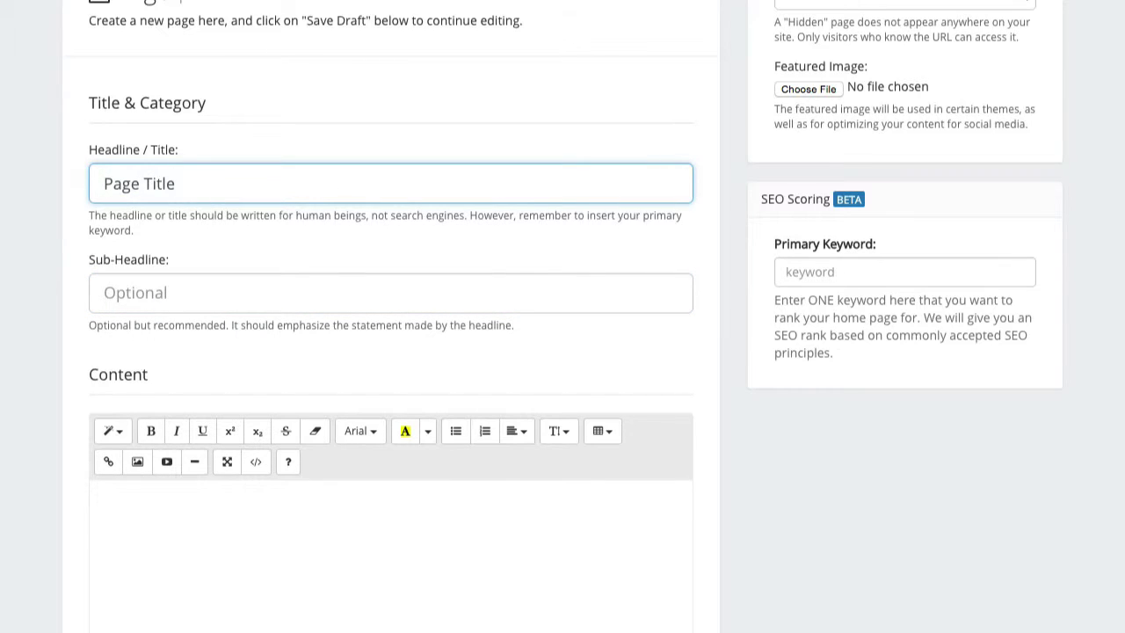
type(" Here")
Step: Write "Enter content here.." in the page's content area and start a new line below it
scroll(12, 373, "down", 2)
left_click(185, 443)
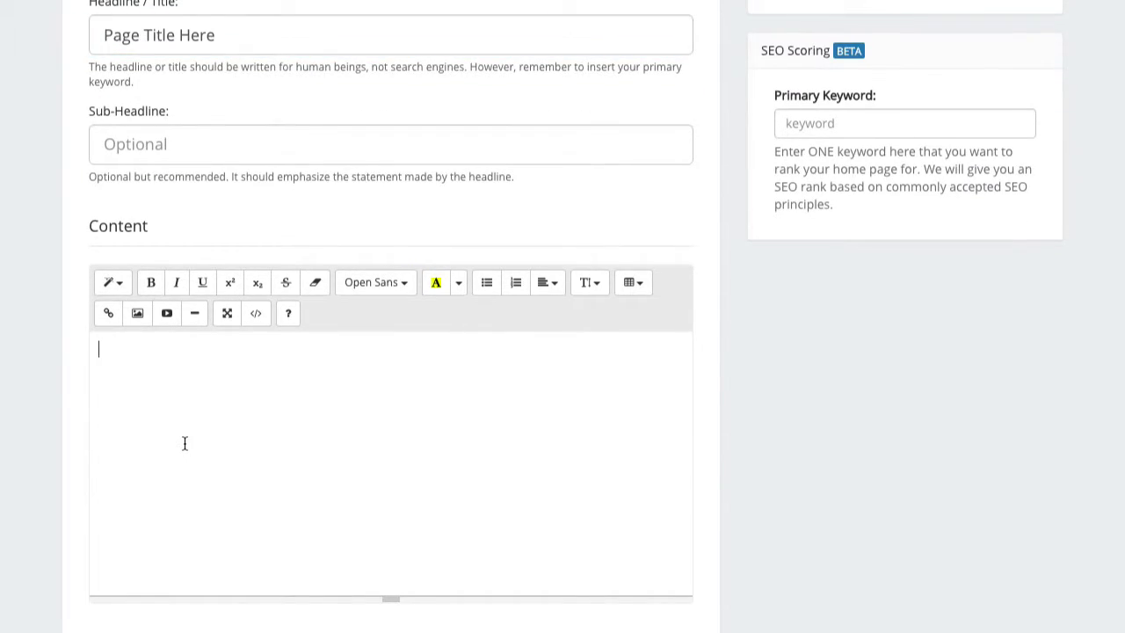
type("Enter content here..")
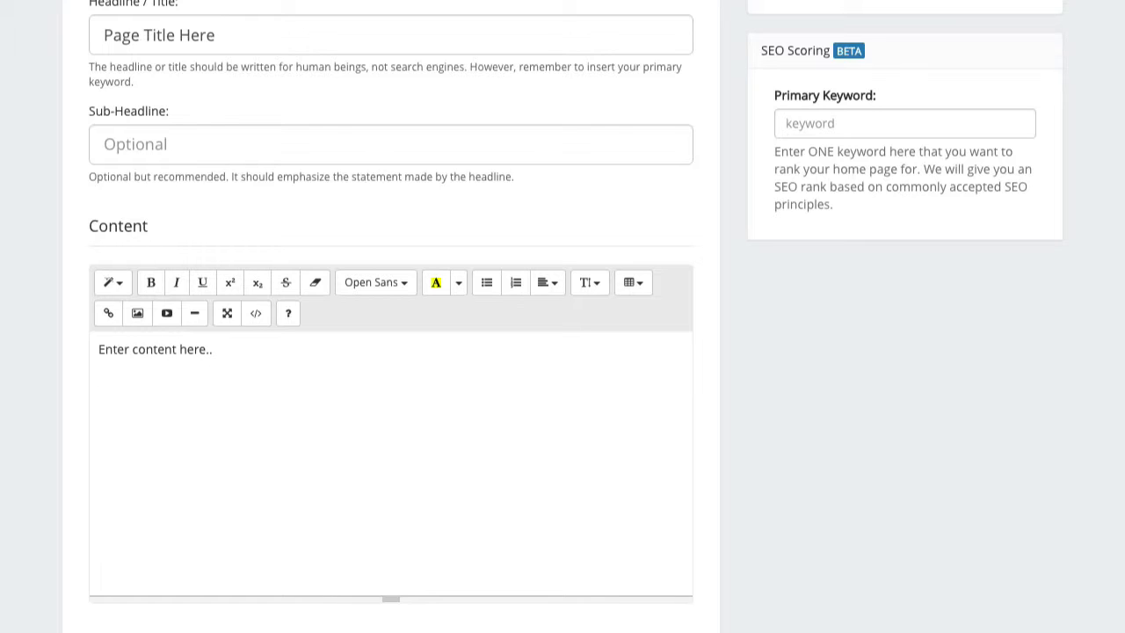
key("Return")
Step: Insert the image farah.jpg from the Desktop below the content text
left_click(137, 314)
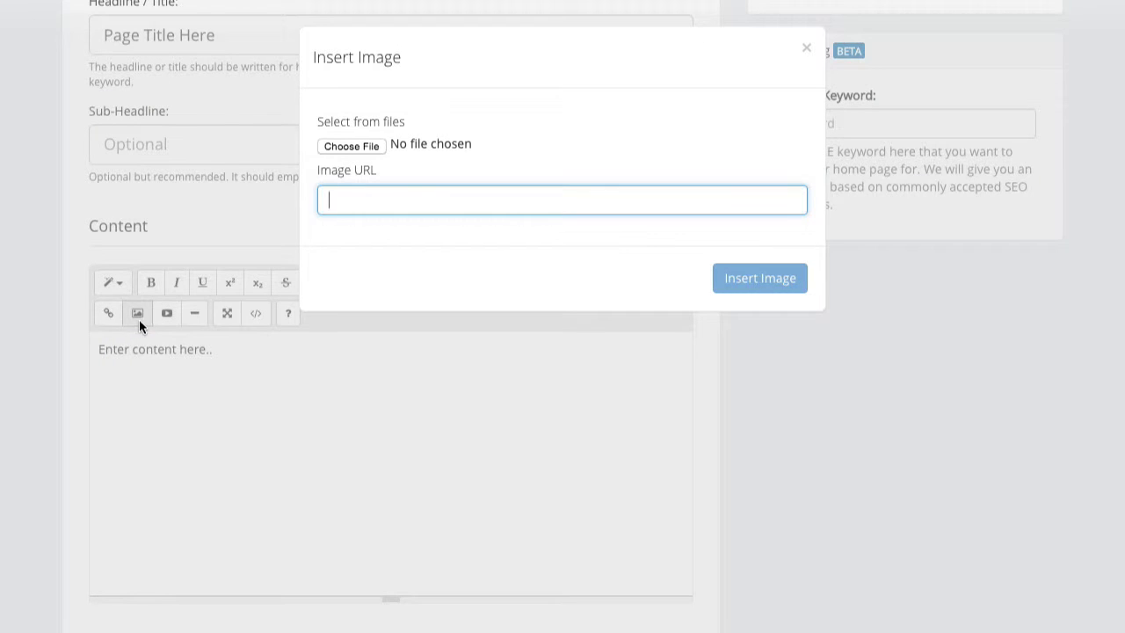
left_click(360, 148)
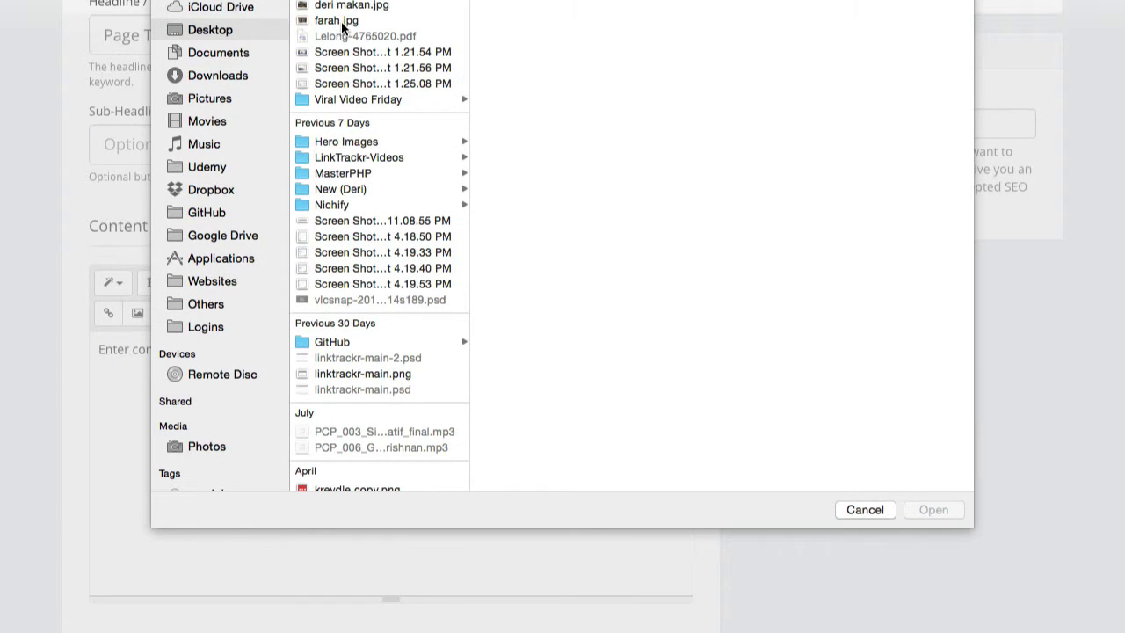
left_click(341, 21)
left_click(916, 510)
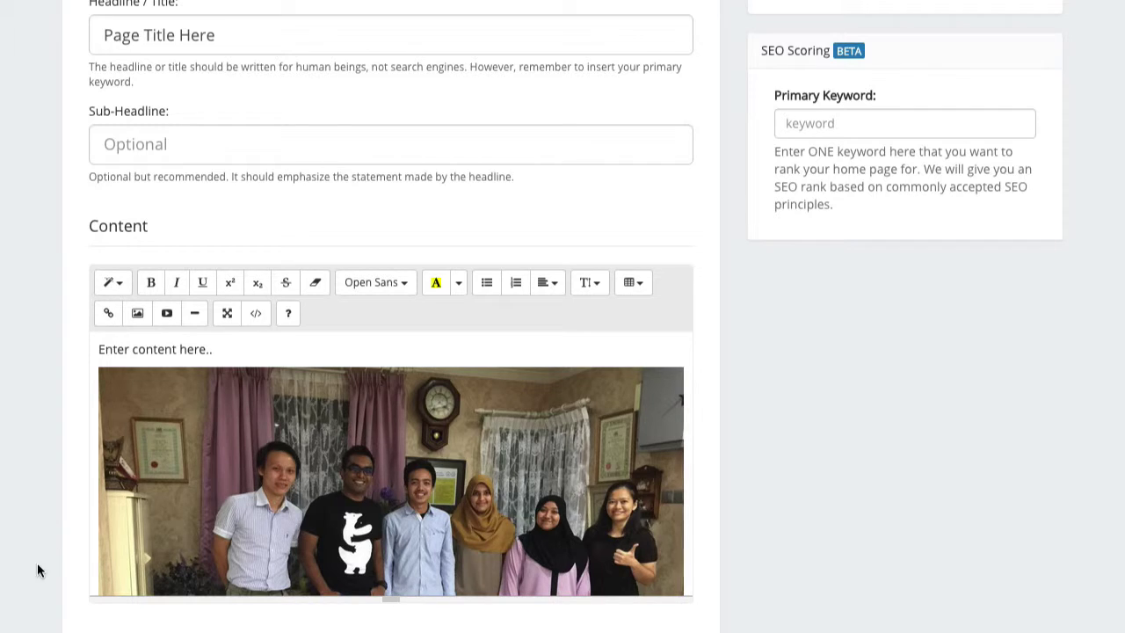
Step: Make the content editor taller to reveal more of the photo, and view it briefly in full-screen mode
scroll(61, 567, "down", 2)
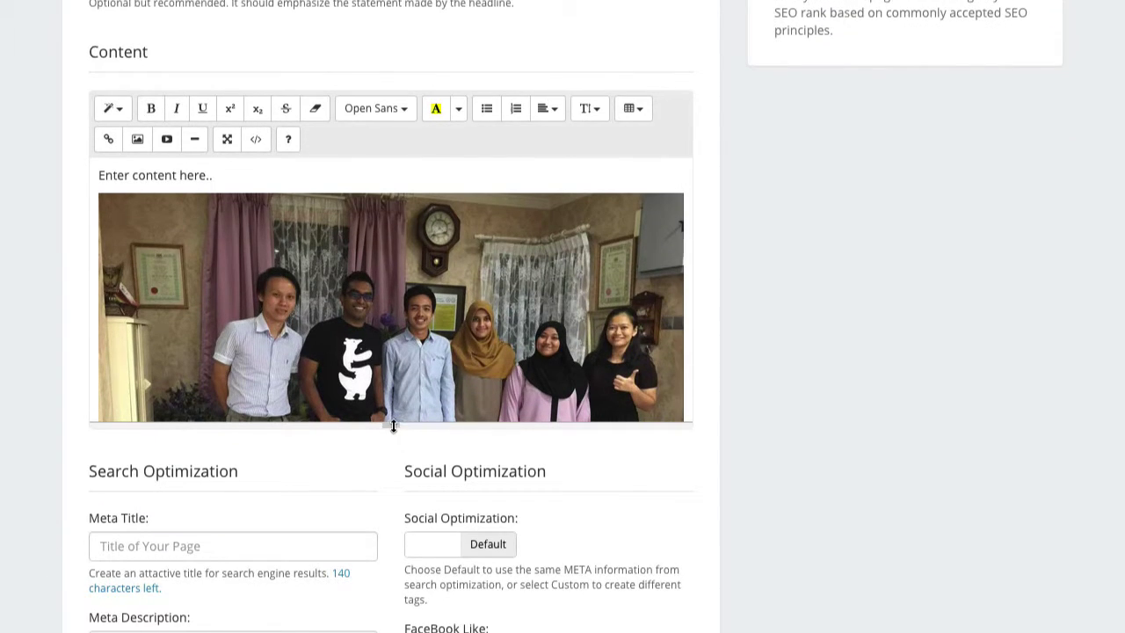
left_click_drag(393, 426, 380, 506)
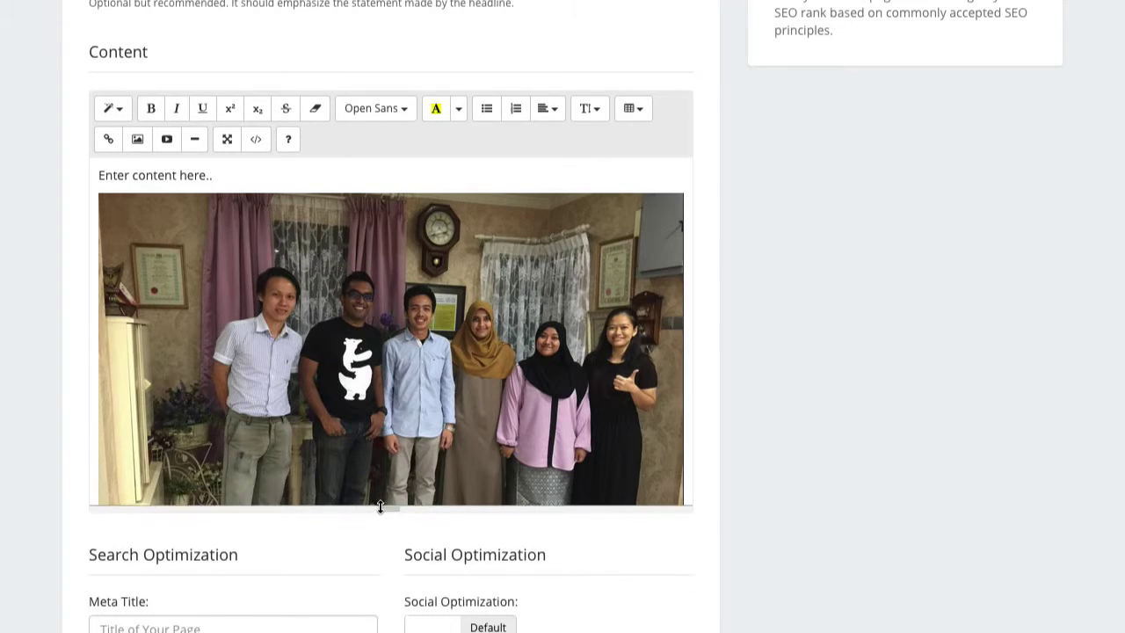
left_click(227, 139)
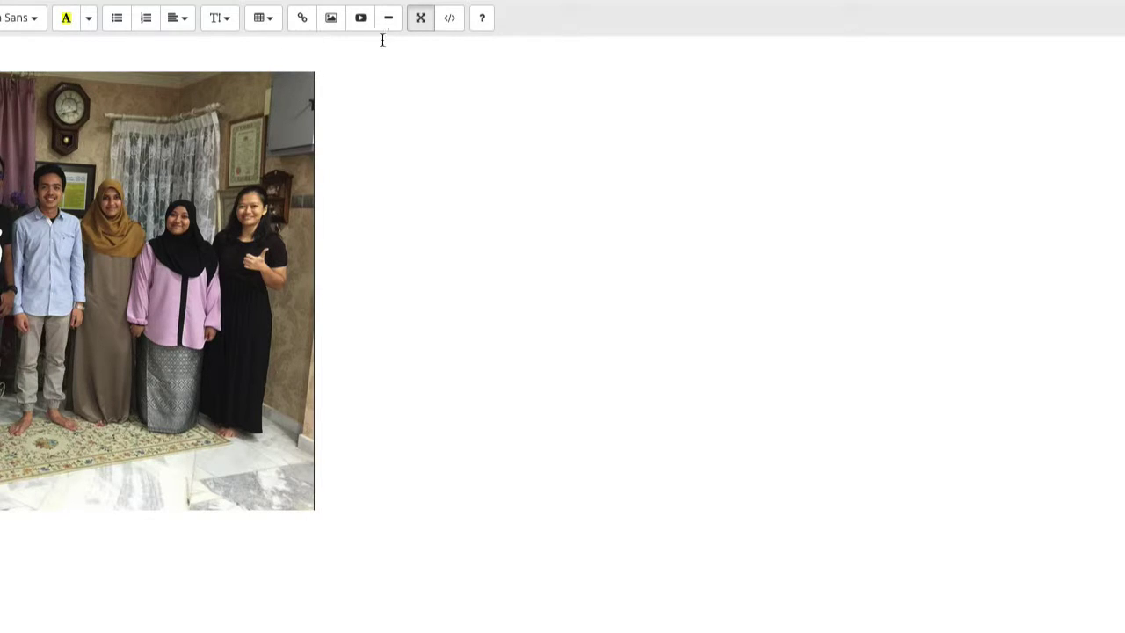
left_click(424, 23)
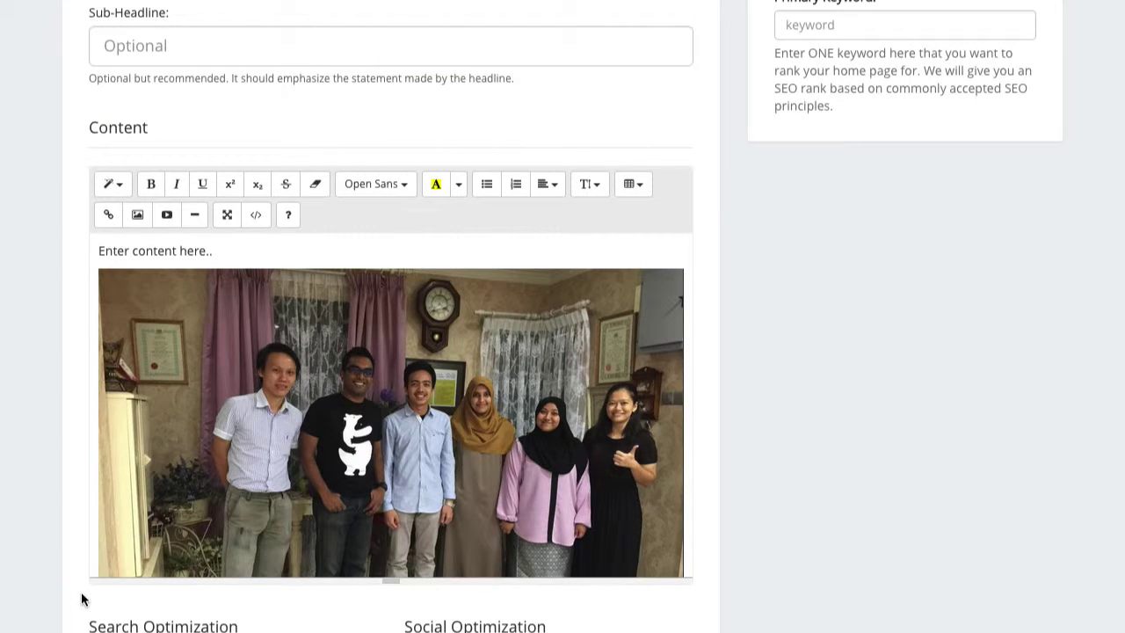
Step: Look over the search, social and ads optimization settings and save the page as a draft
scroll(7, 504, "down", 2)
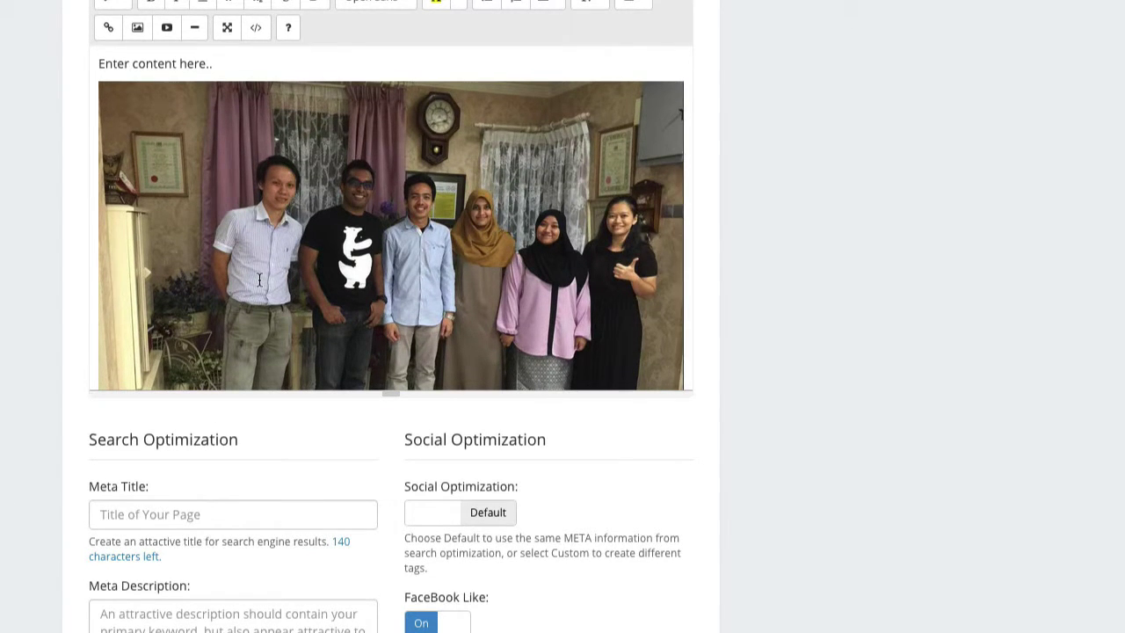
scroll(153, 392, "down", 3)
scroll(153, 392, "down", 3)
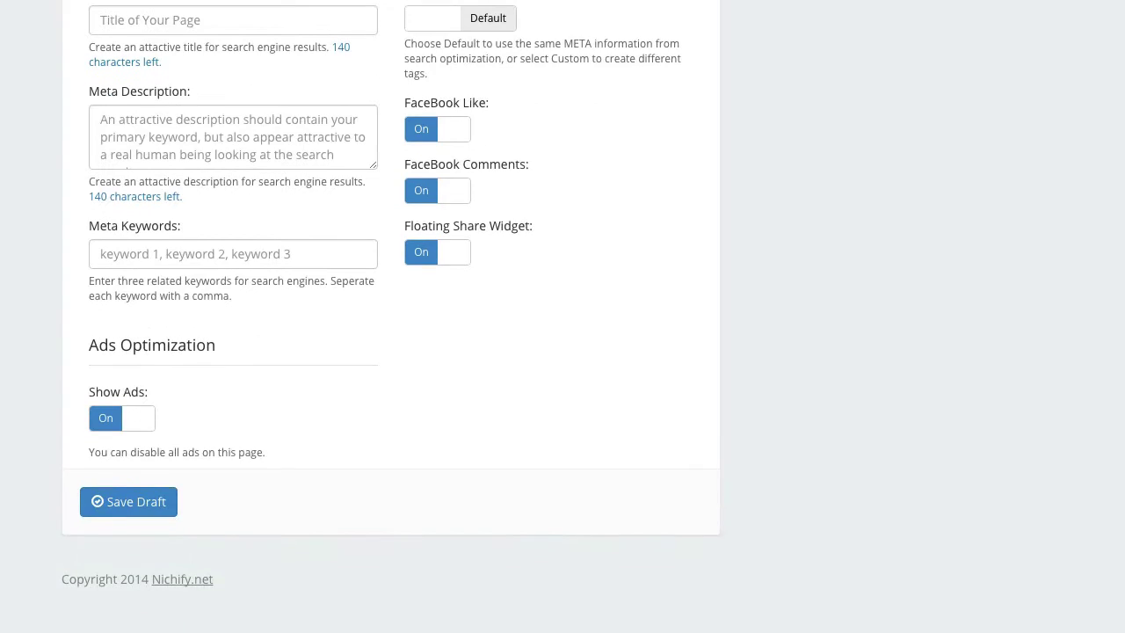
scroll(576, 317, "up", 10)
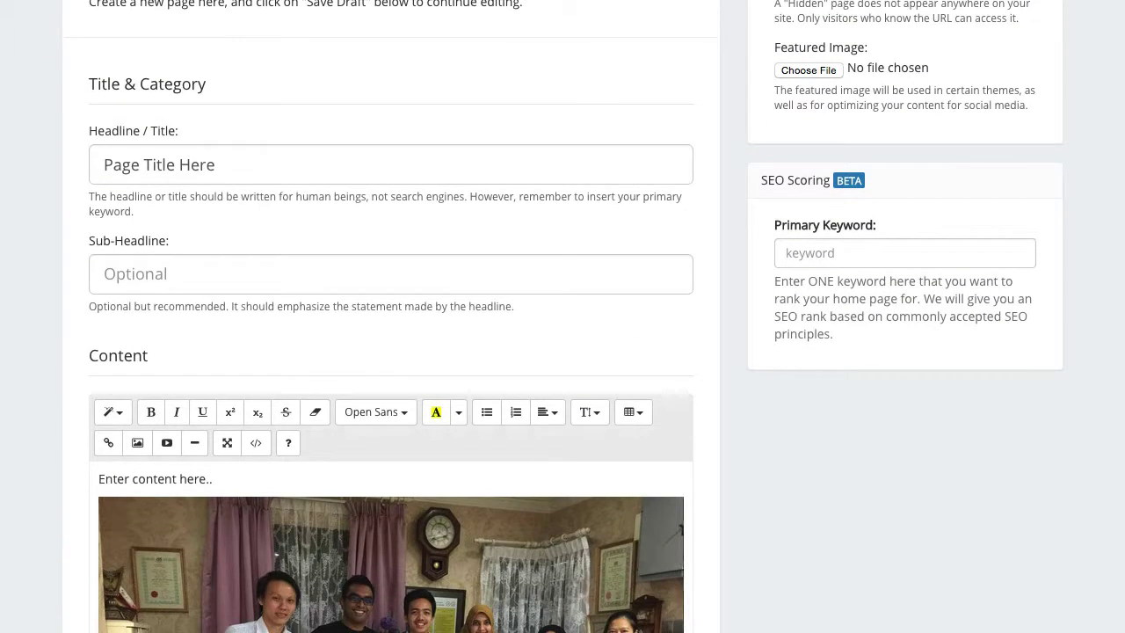
scroll(576, 316, "down", 3)
scroll(390, 395, "down", 5)
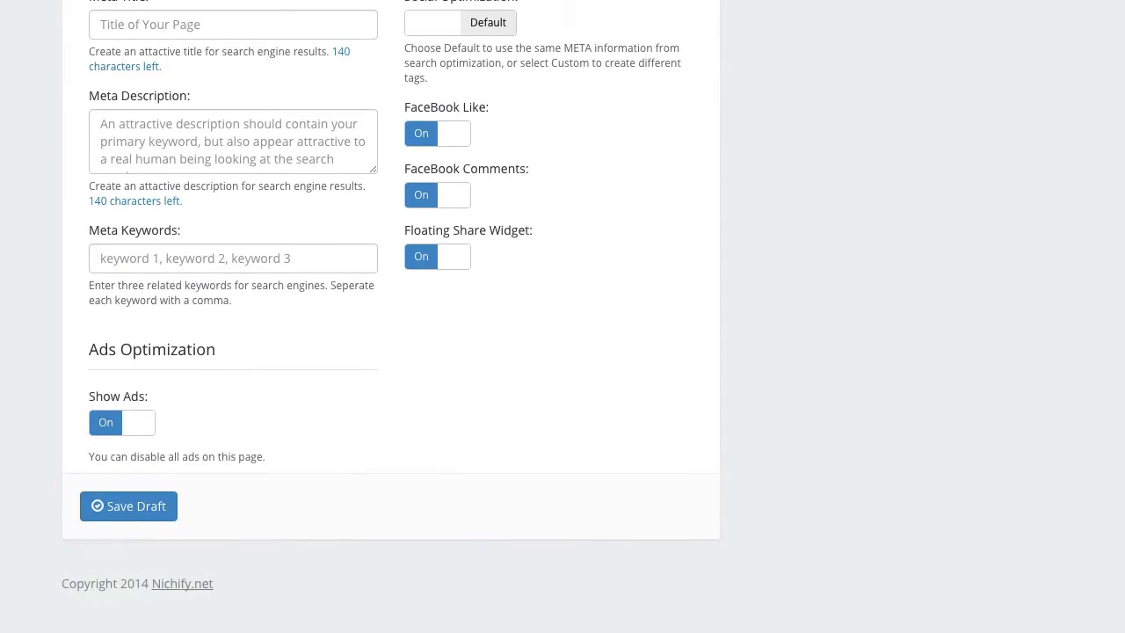
left_click(126, 512)
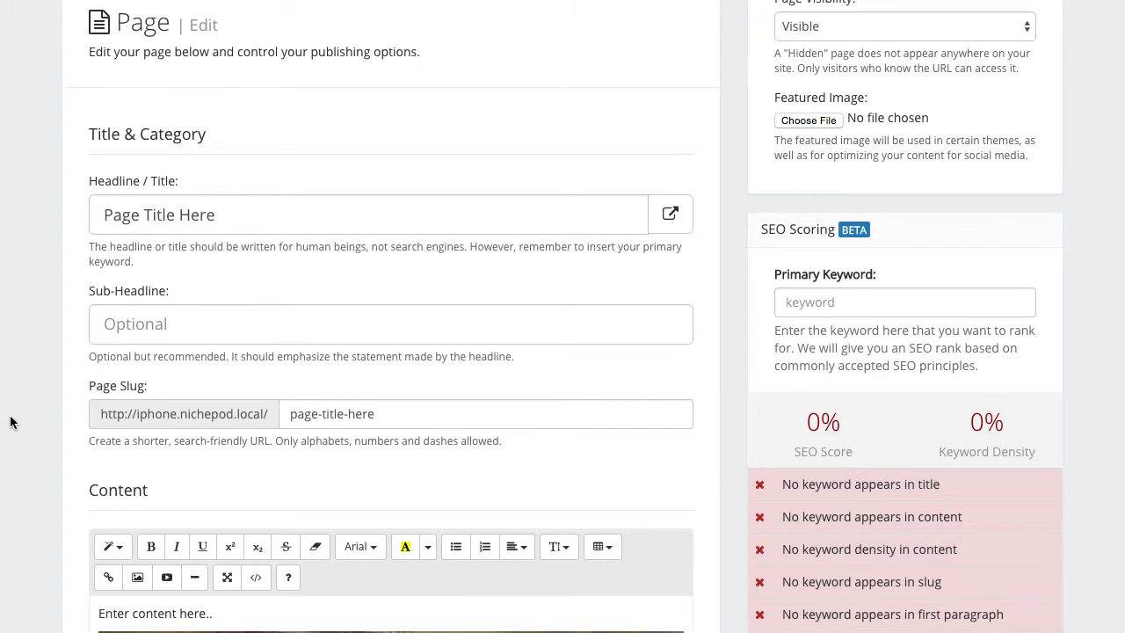
Step: Examine the page slug, comparing the fixed site address with the editable page-title-here part
scroll(11, 423, "down", 1)
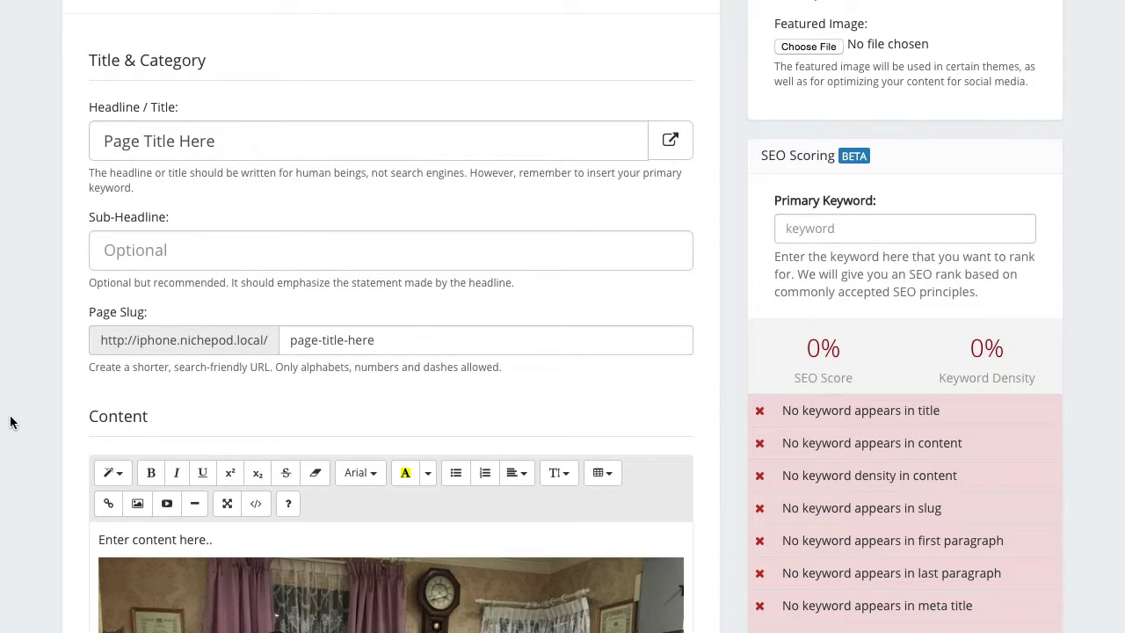
scroll(39, 389, "down", 3)
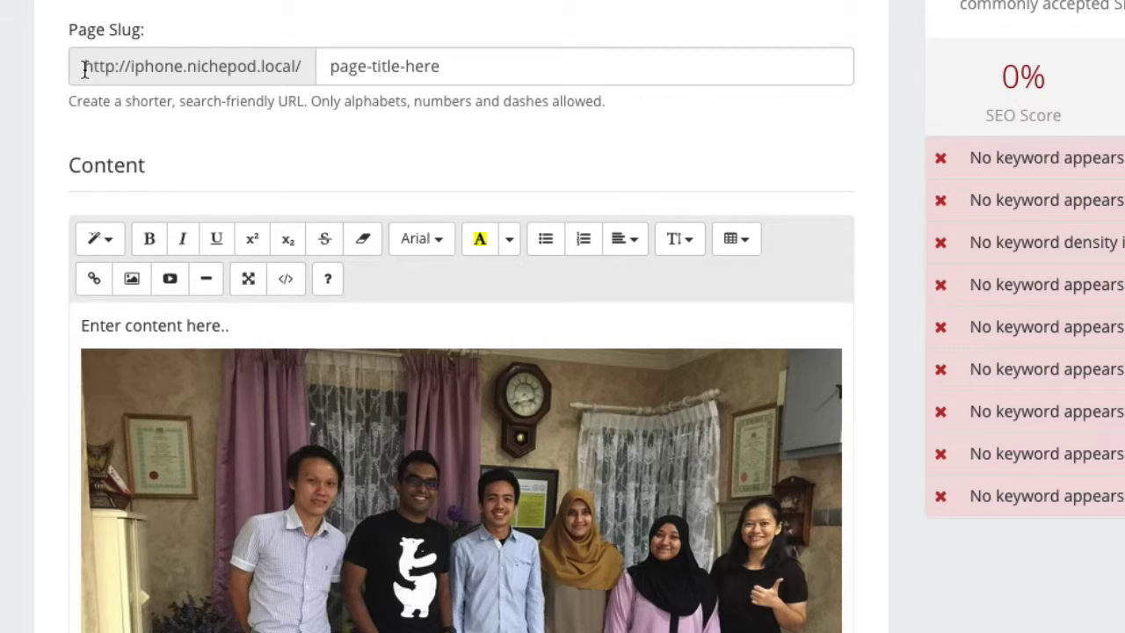
left_click_drag(84, 68, 306, 68)
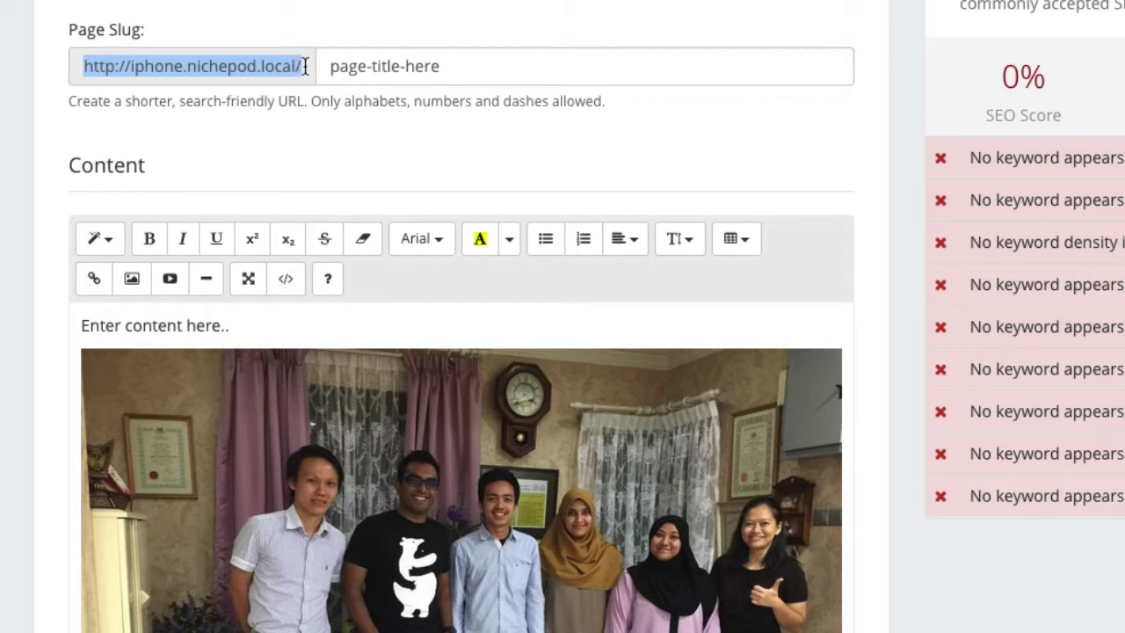
left_click(451, 63)
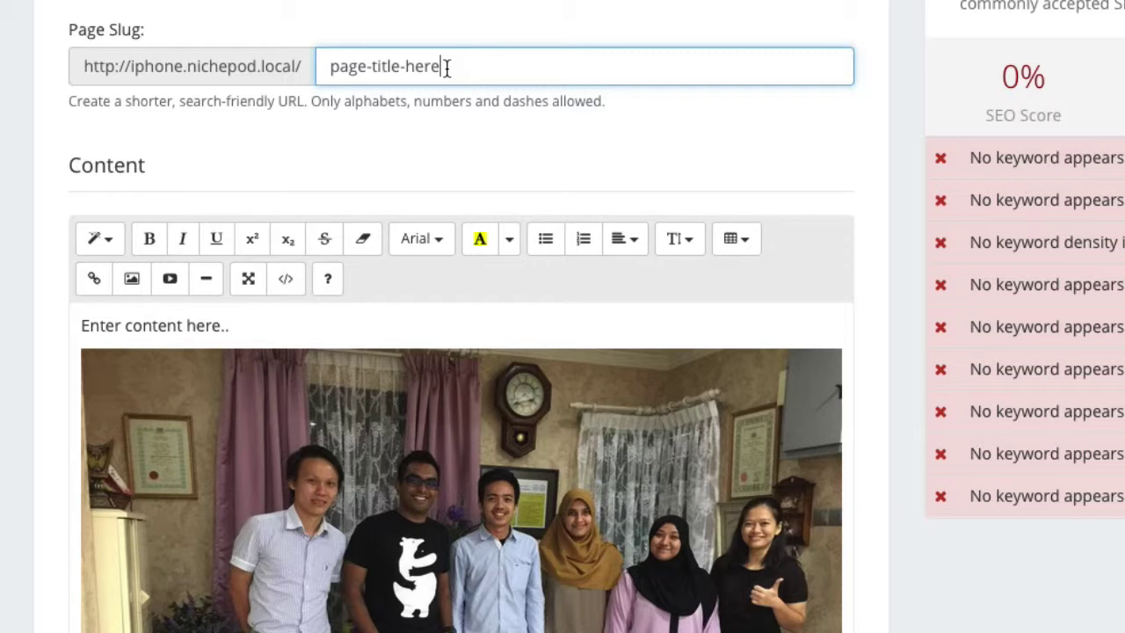
left_click_drag(447, 68, 319, 67)
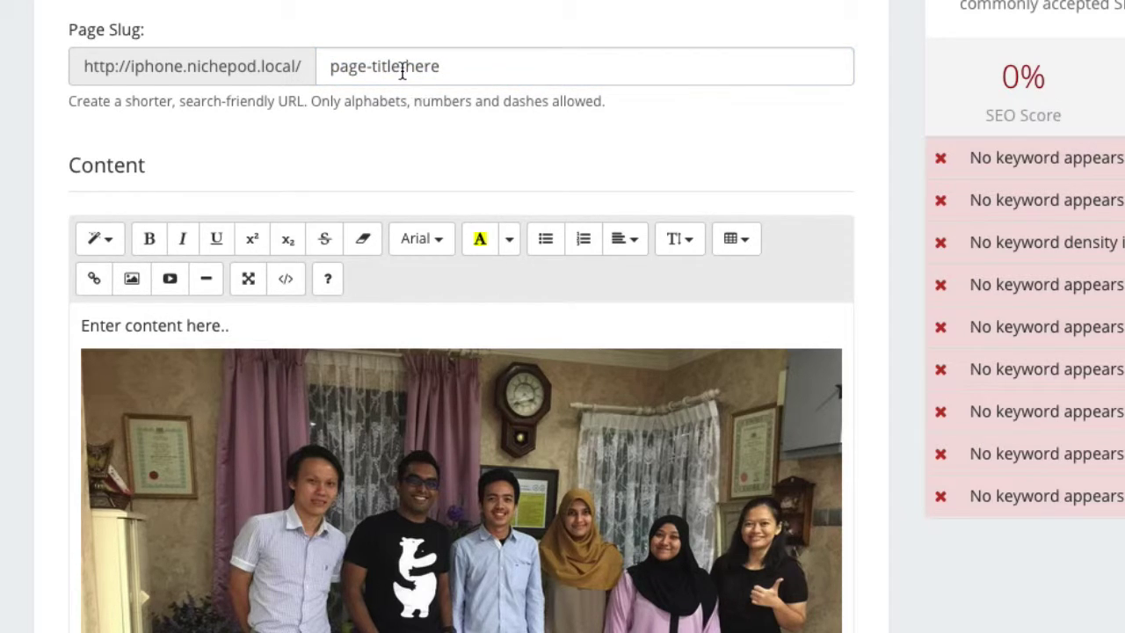
left_click(402, 70)
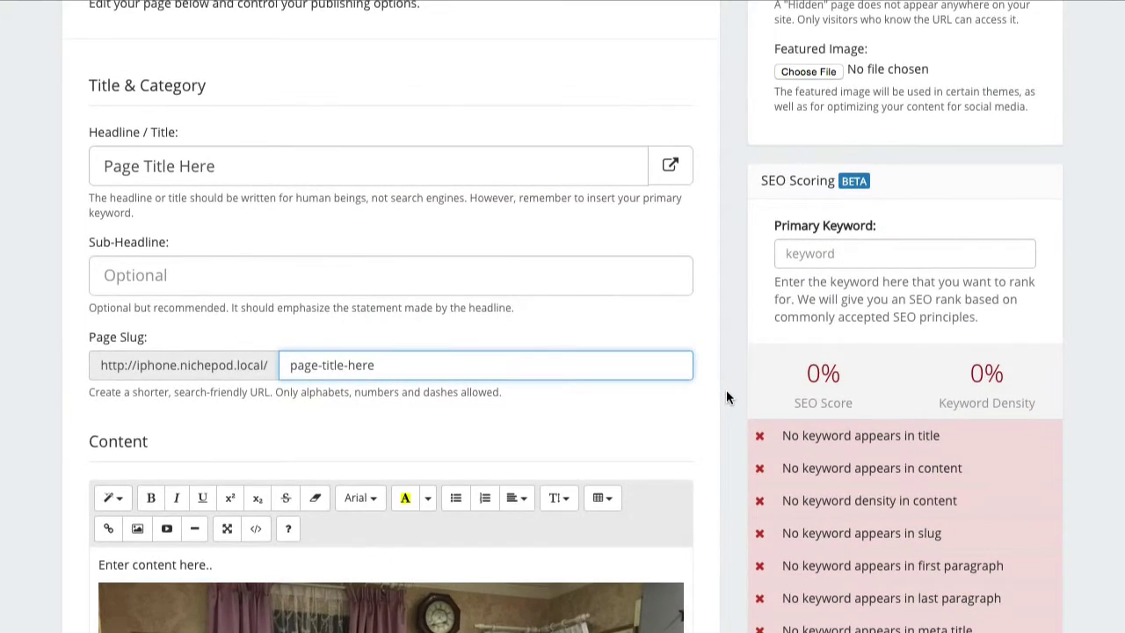
Step: Set the page visibility to Hidden in the page management settings
scroll(726, 389, "up", 3)
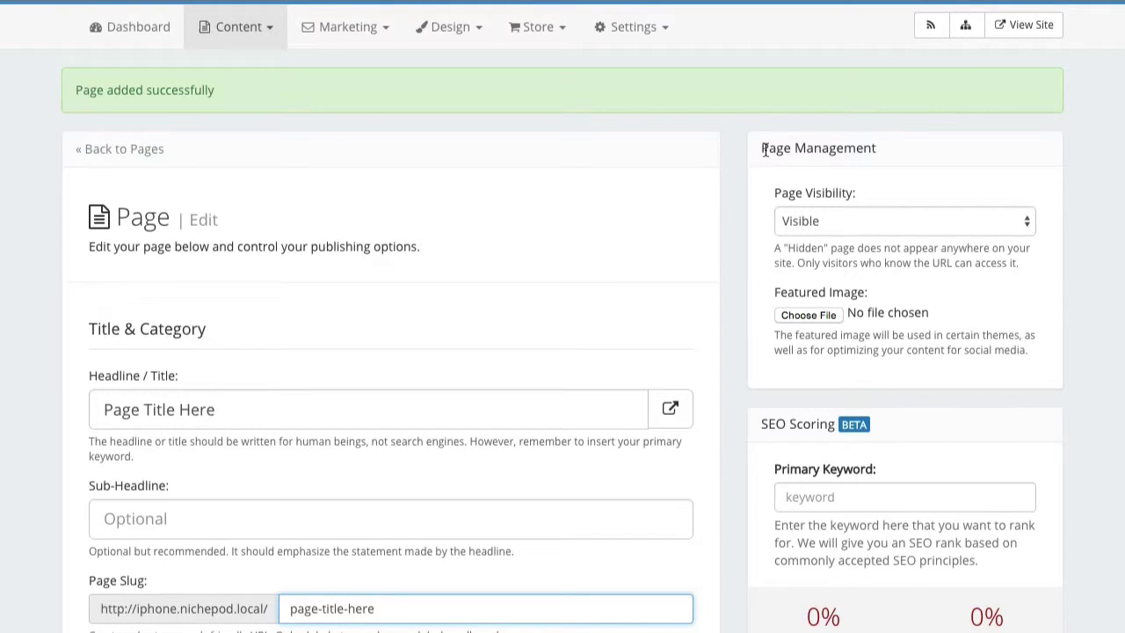
left_click_drag(763, 150, 899, 149)
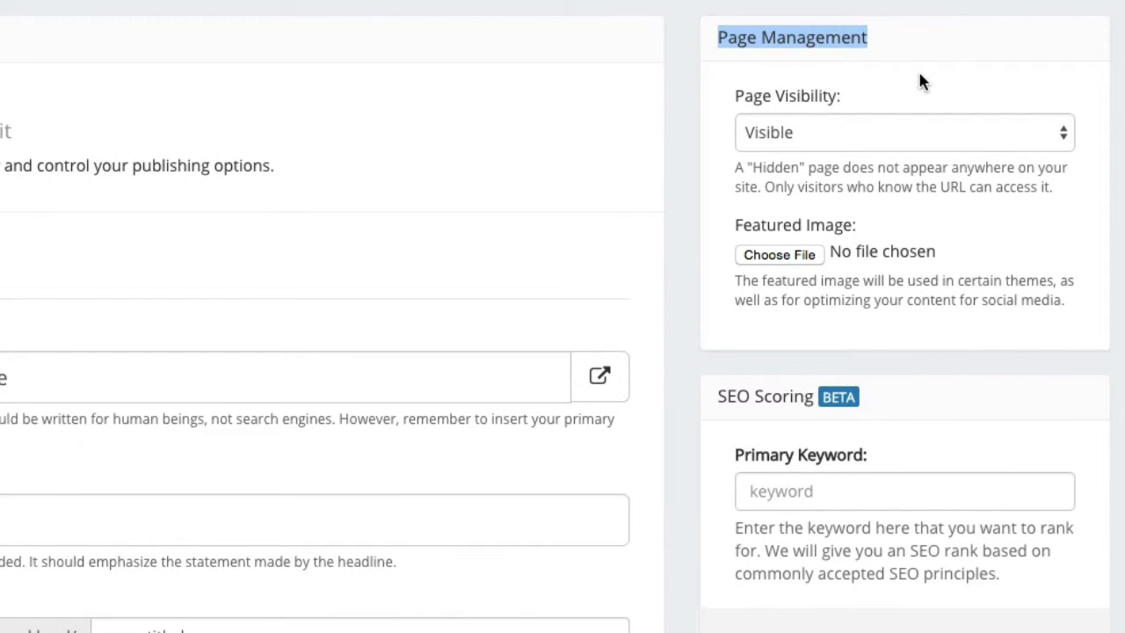
left_click(920, 74)
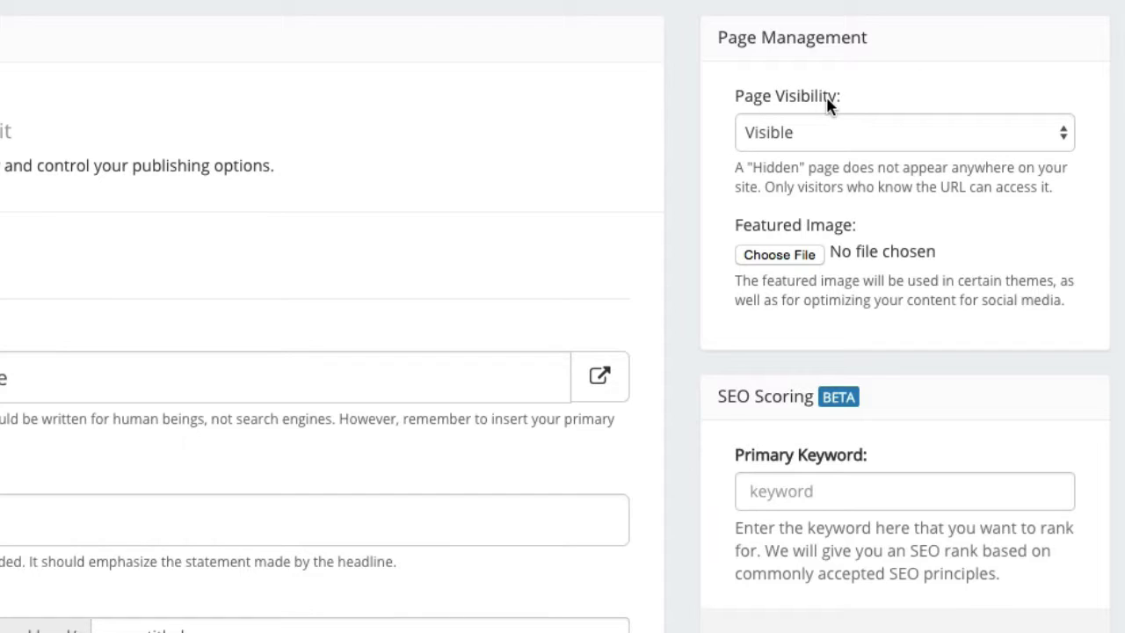
left_click(814, 139)
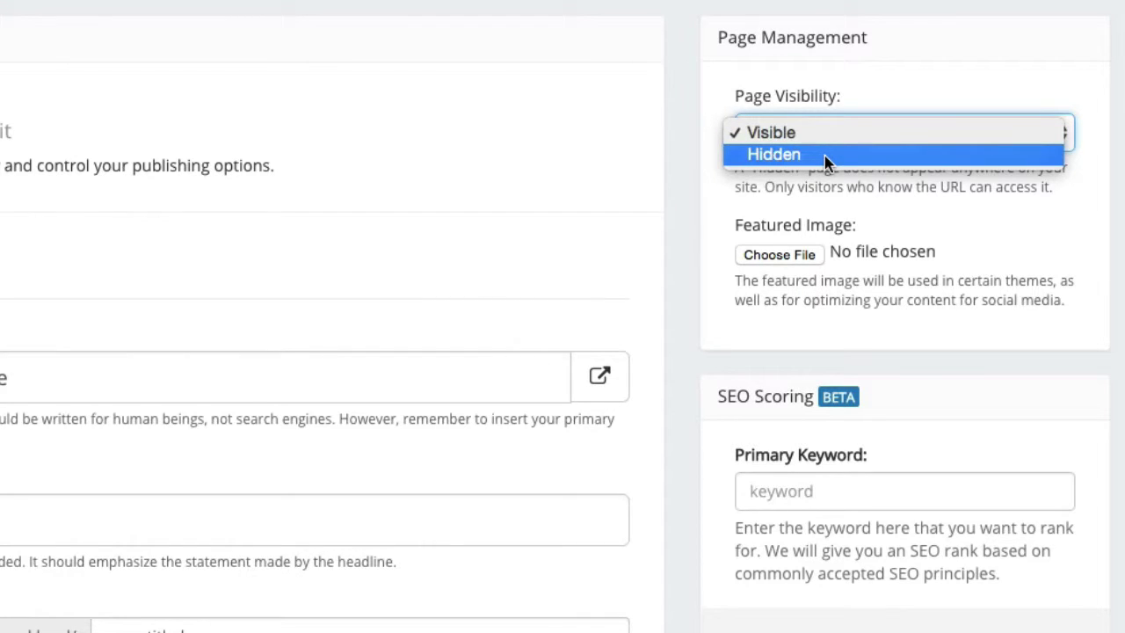
left_click(825, 155)
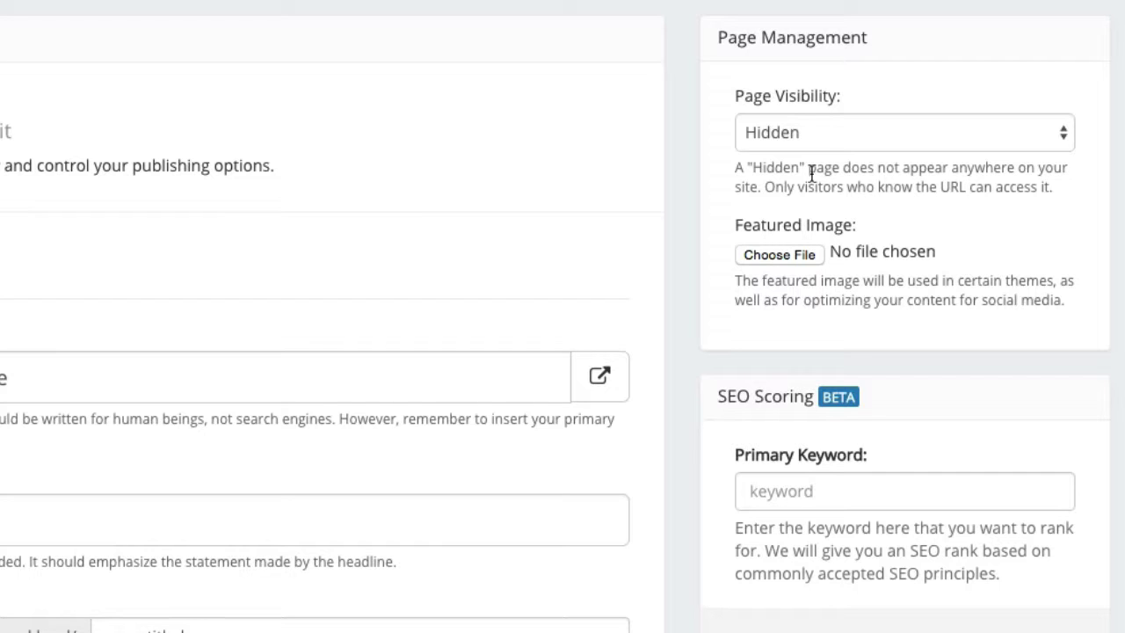
Step: Return the page visibility to Visible
left_click(816, 127)
left_click(805, 111)
left_click(867, 208)
Step: Choose deri makan.jpg as the page's featured image
left_click(778, 258)
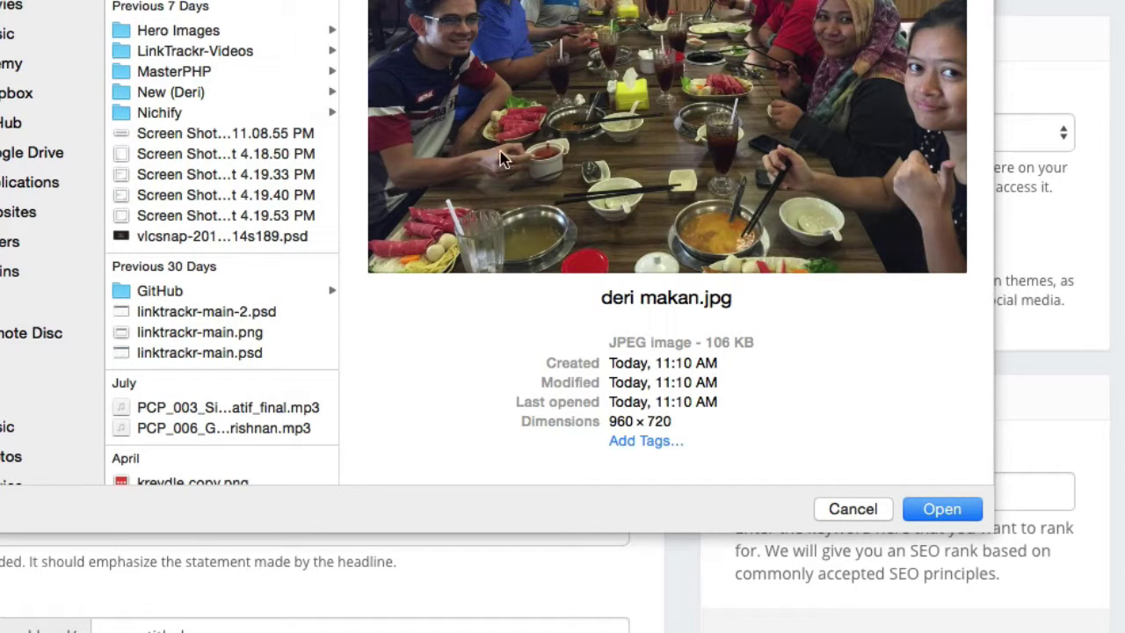
left_click(941, 510)
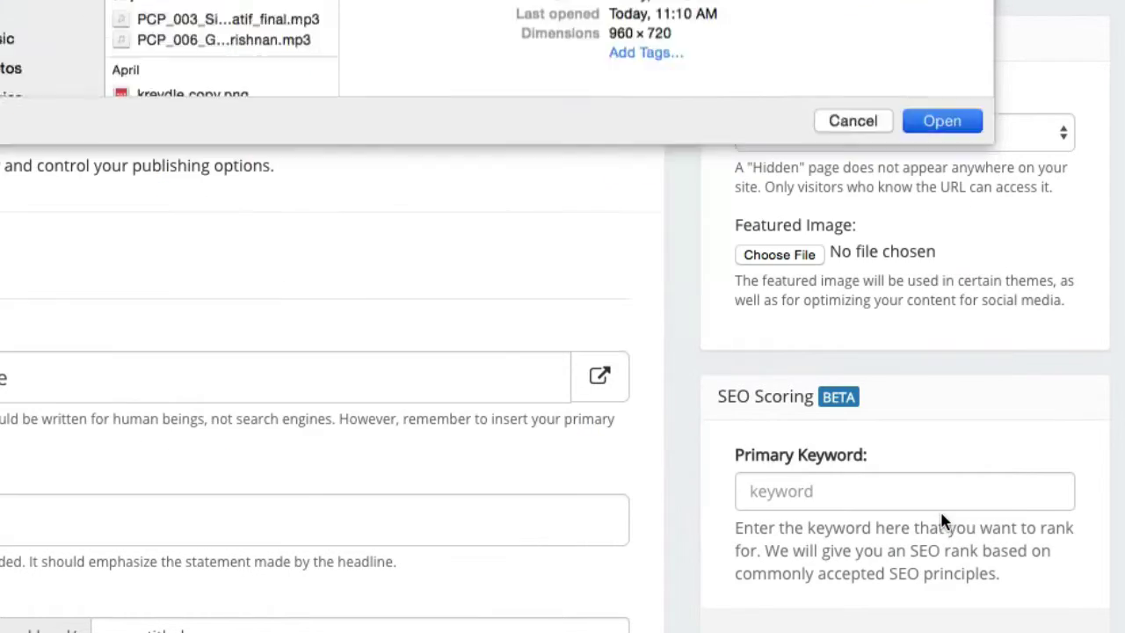
scroll(662, 327, "down", 5)
scroll(661, 319, "up", 4)
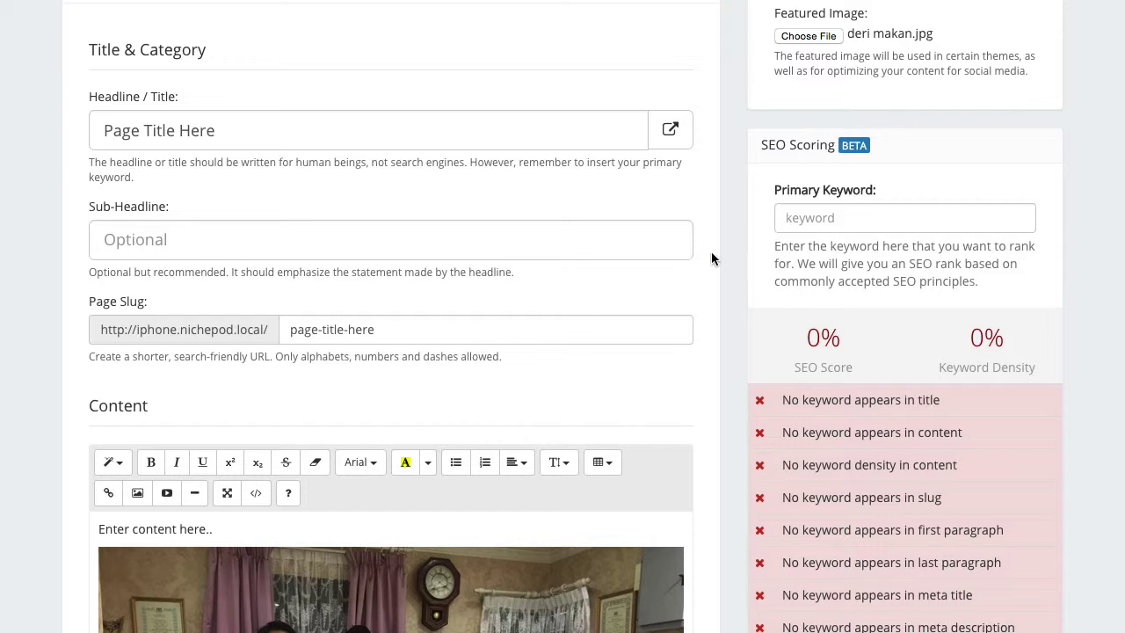
Step: Save the page with its new featured image
scroll(728, 286, "down", 15)
left_click(154, 517)
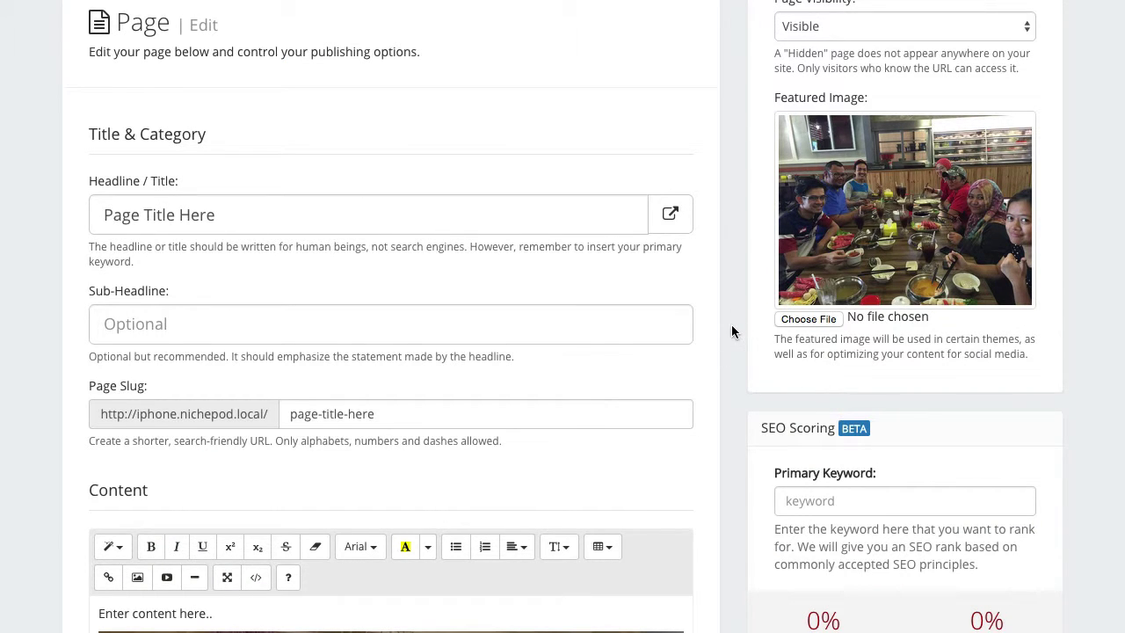
Step: Enter "page title here" as the primary keyword for the page's SEO scoring
scroll(732, 327, "down", 5)
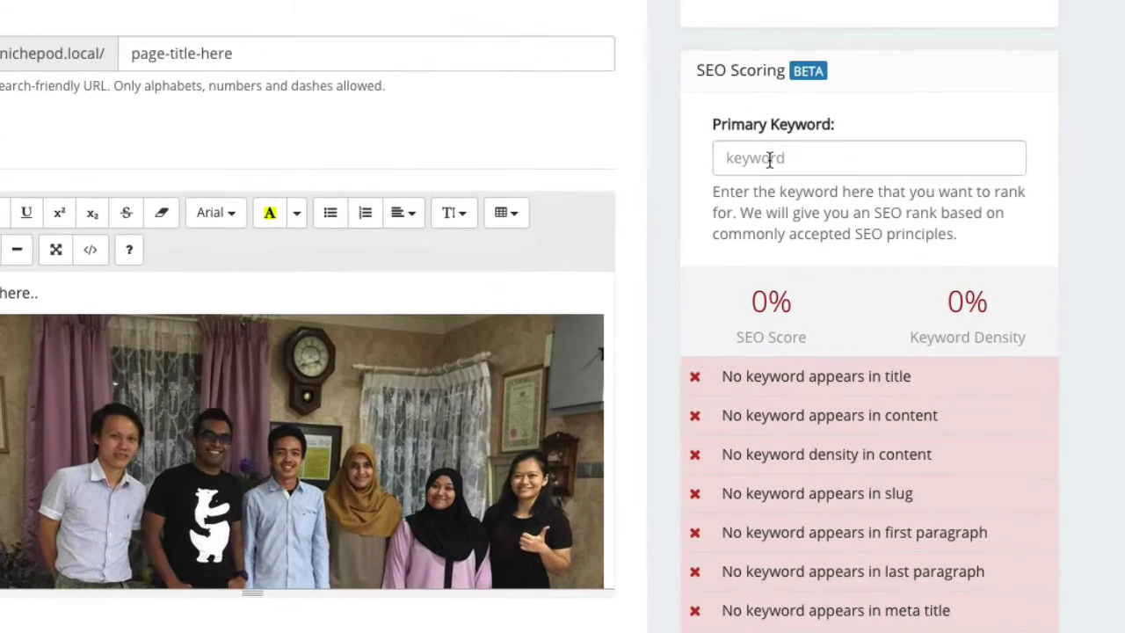
left_click(821, 43)
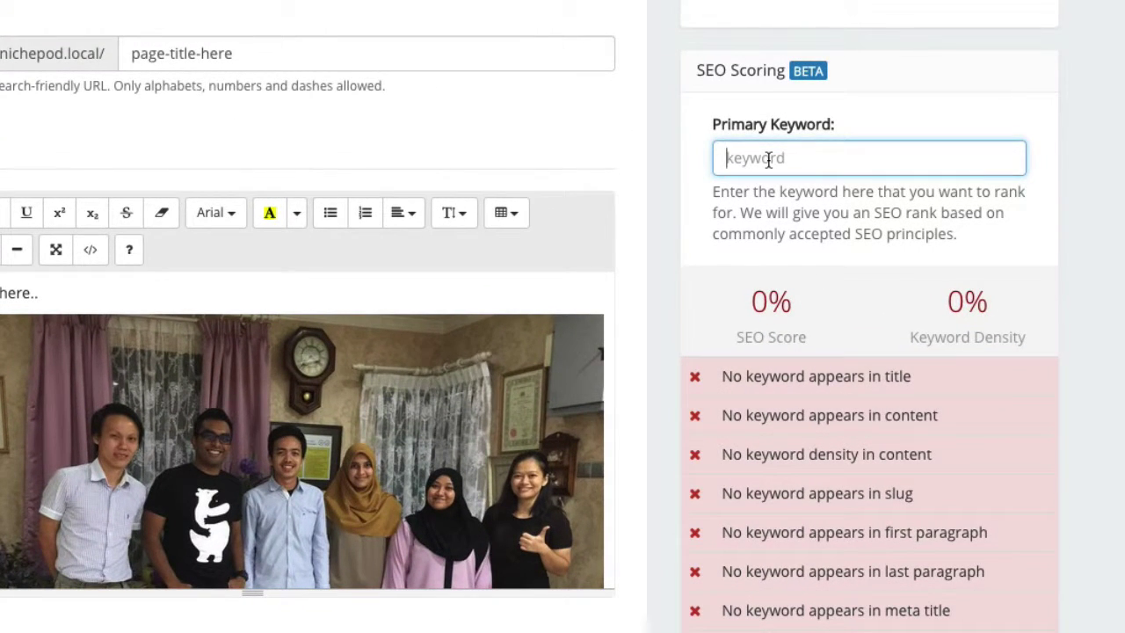
type("page title here")
scroll(805, 303, "down", 5)
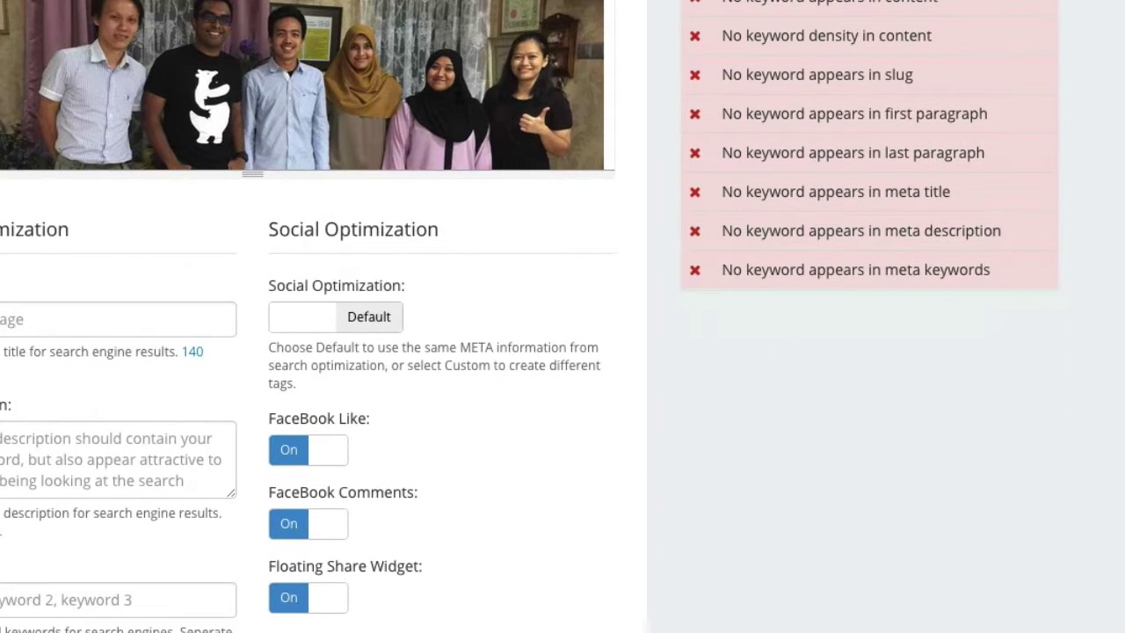
scroll(807, 310, "down", 2)
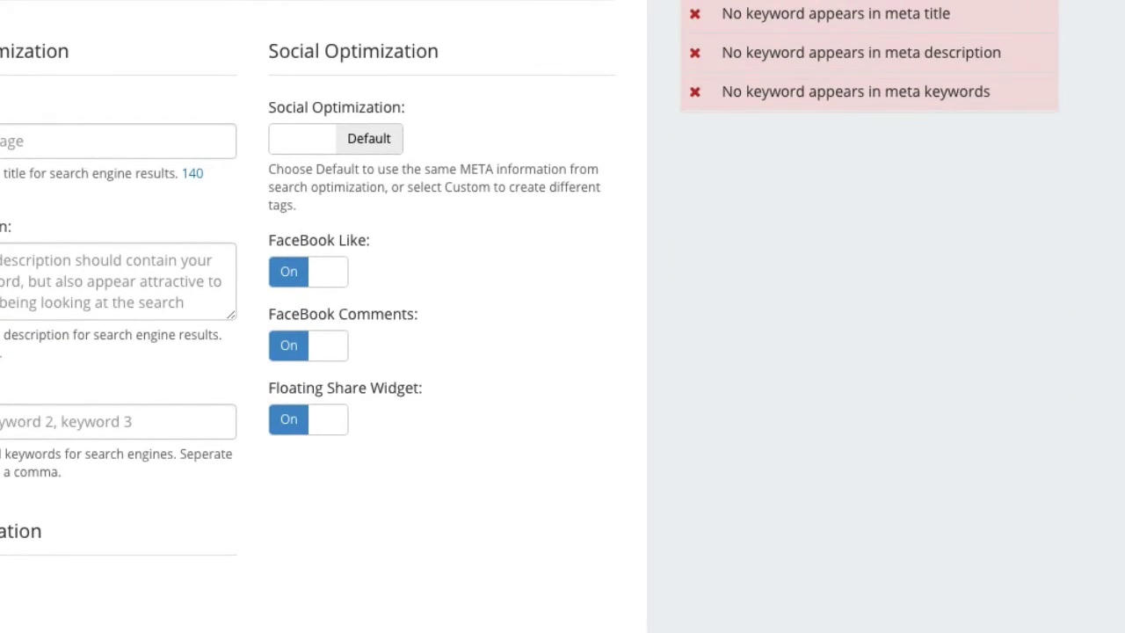
Step: Examine the SEO scoring checklist for the primary keyword, from the title check through the meta description check
scroll(562, 316, "up", 8)
scroll(754, 280, "down", 6)
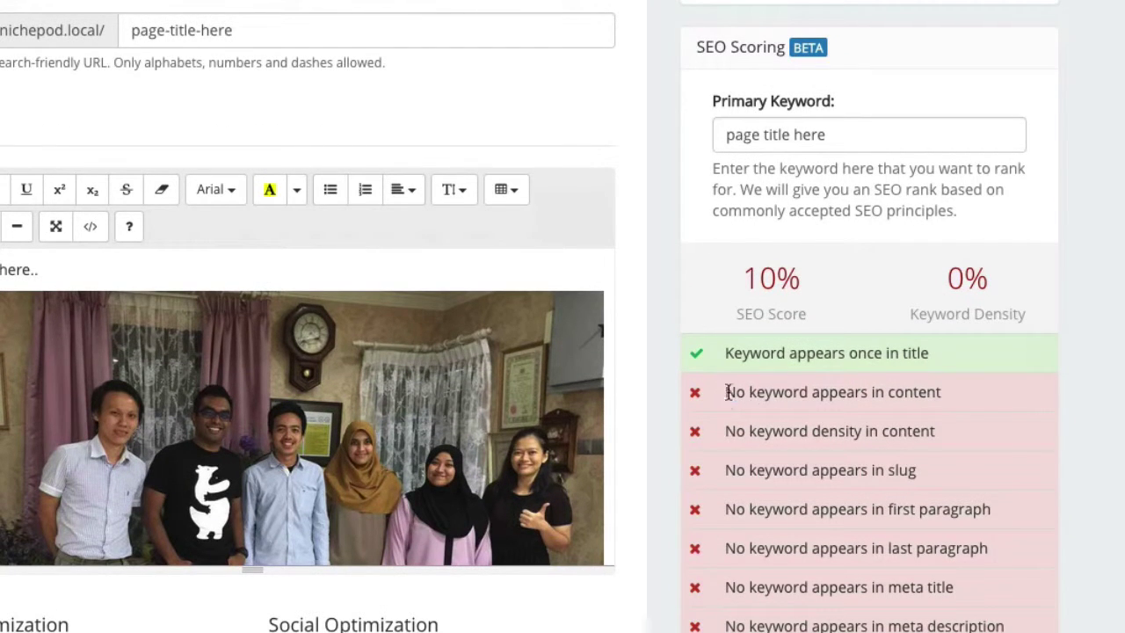
left_click_drag(736, 392, 1002, 629)
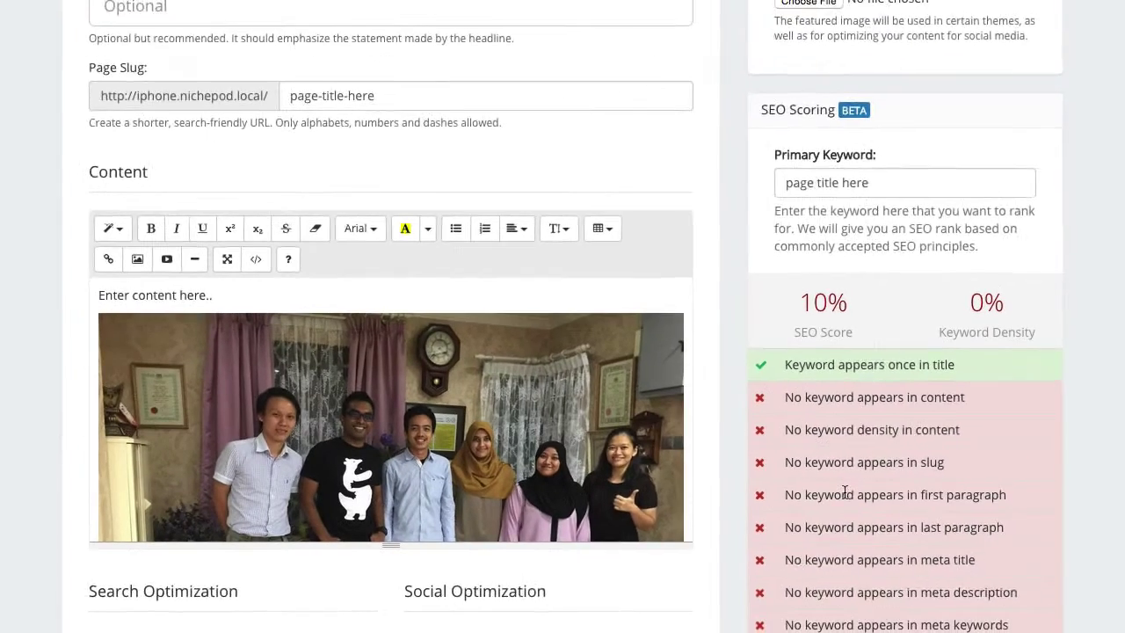
Step: Open the empty meta title under Search Optimization for editing
scroll(797, 506, "down", 5)
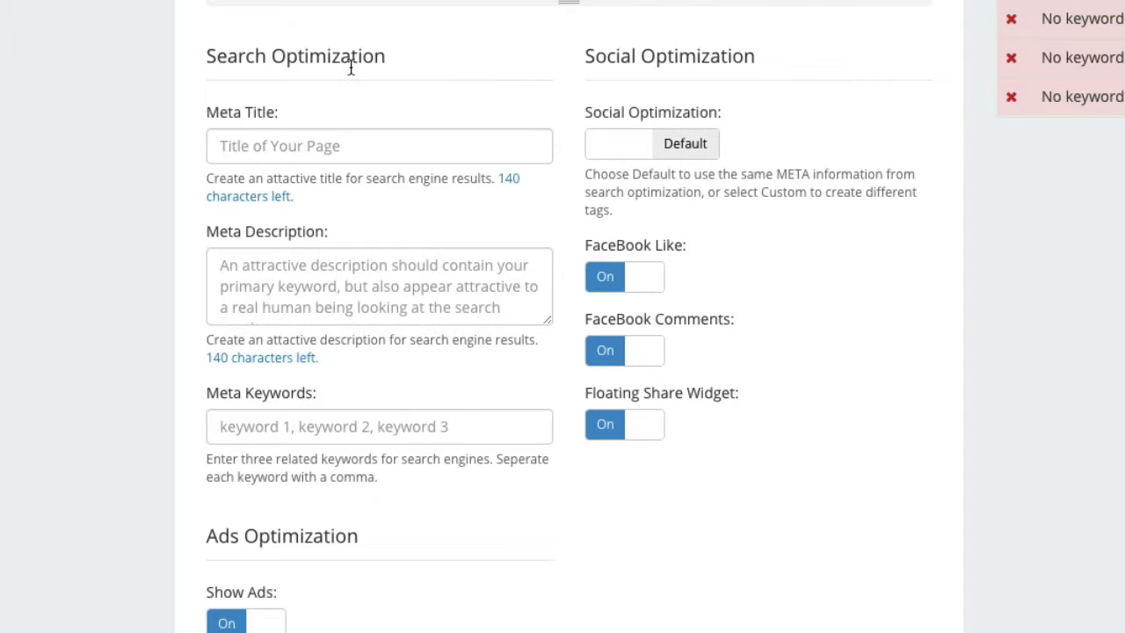
left_click(297, 145)
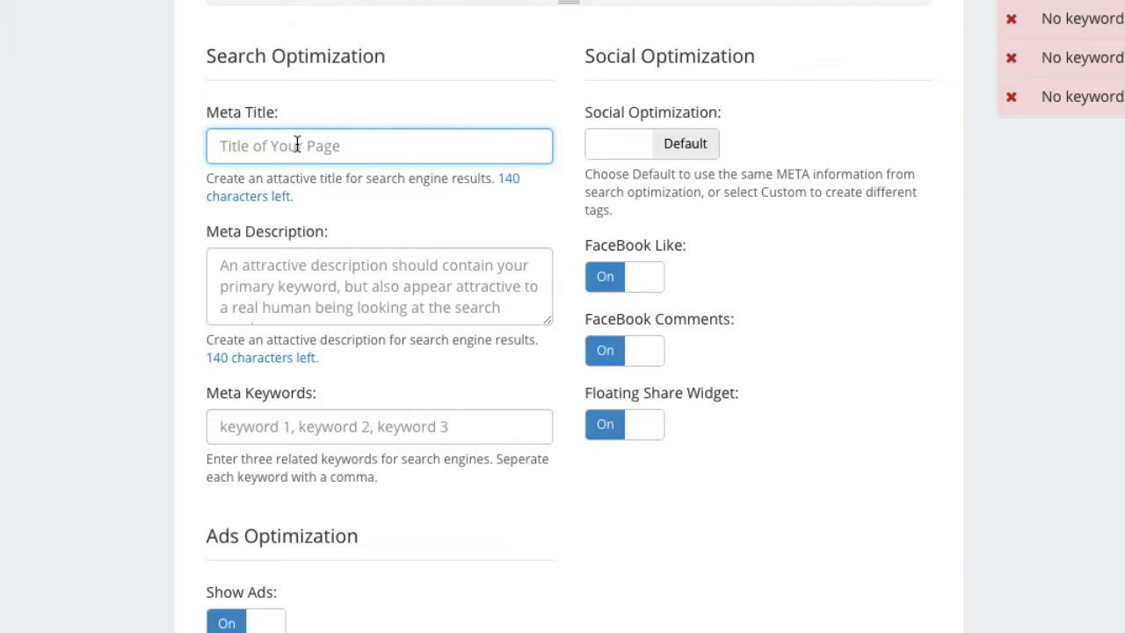
Step: Switch Social Optimization to Custom to inspect its content title and description fields, and return it to Default
left_click(692, 154)
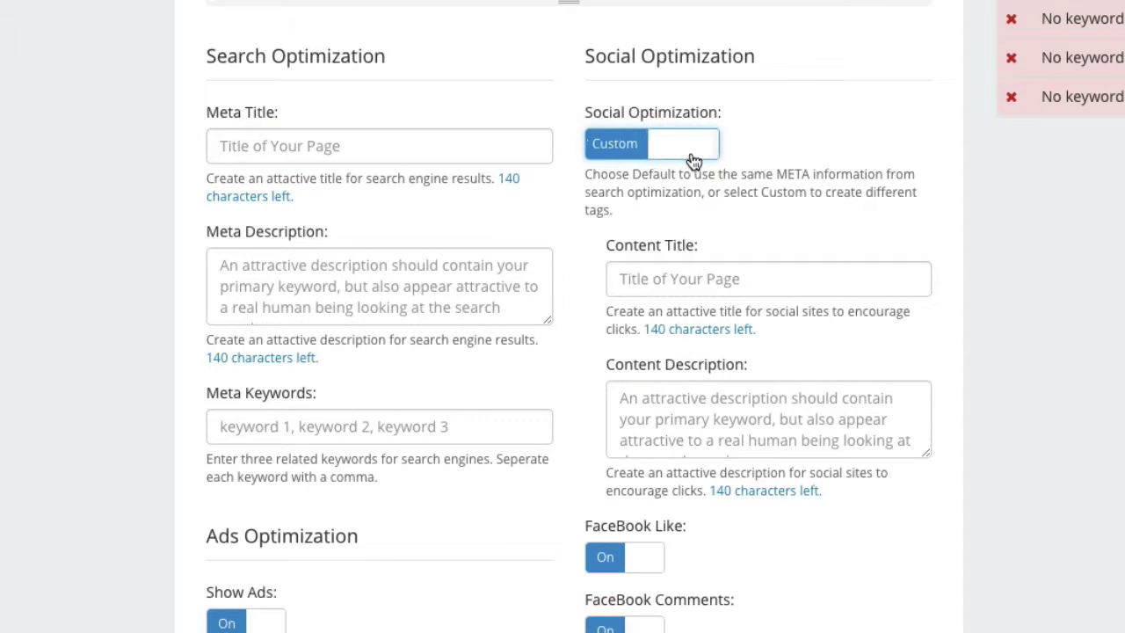
left_click(655, 279)
left_click(714, 397)
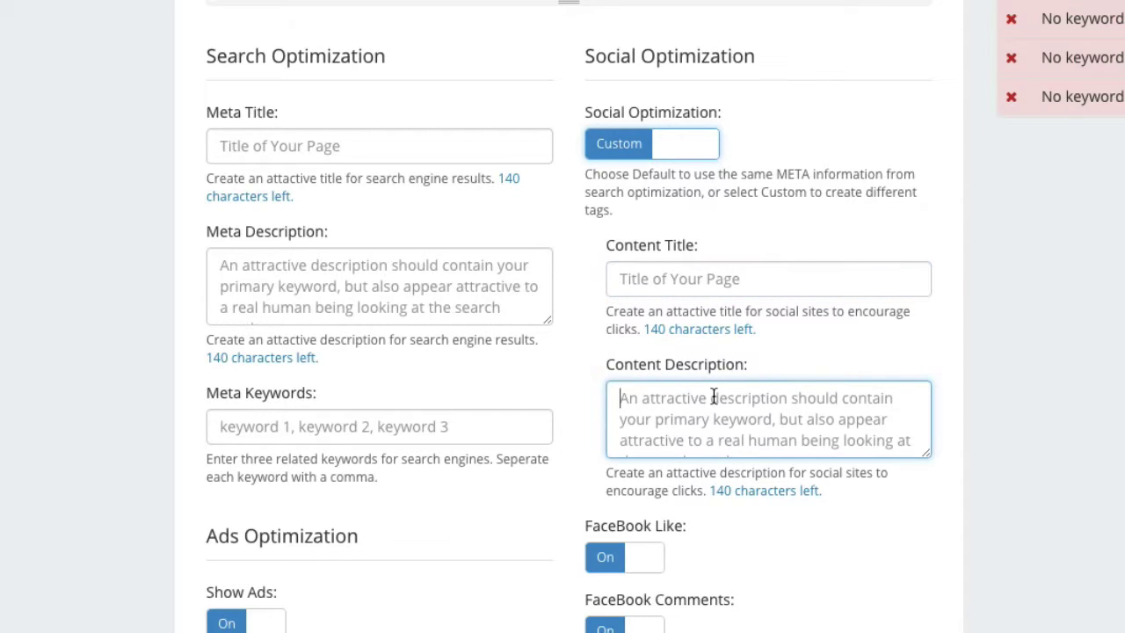
left_click(618, 145)
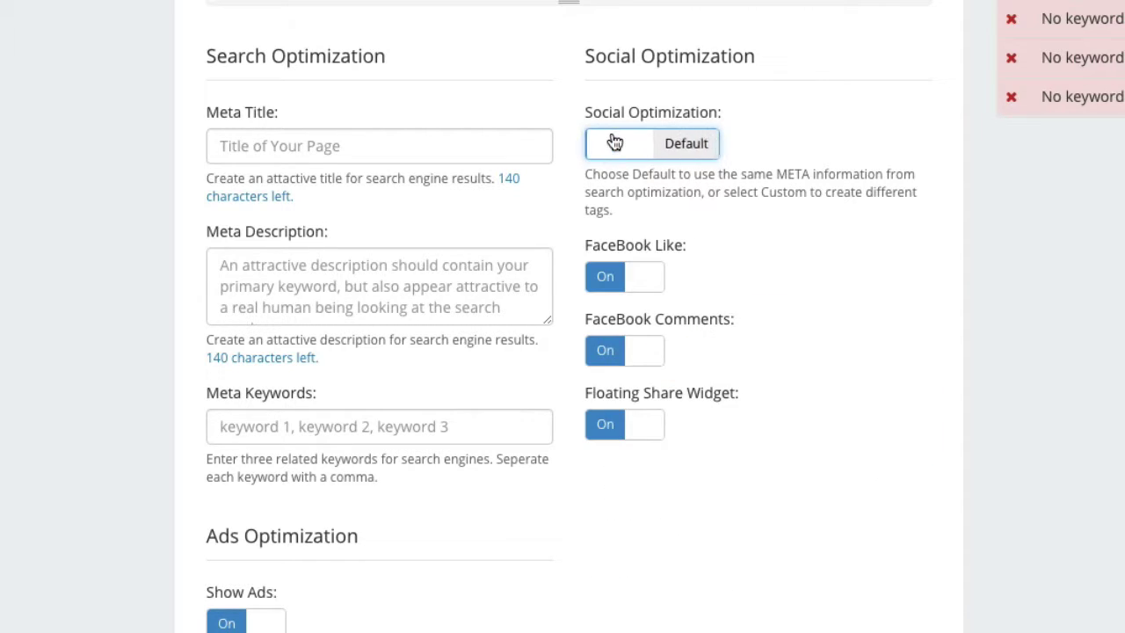
Step: Review the Facebook, share widget and ads options of the page, and return to the list of pages
scroll(87, 519, "down", 1)
scroll(87, 493, "down", 1)
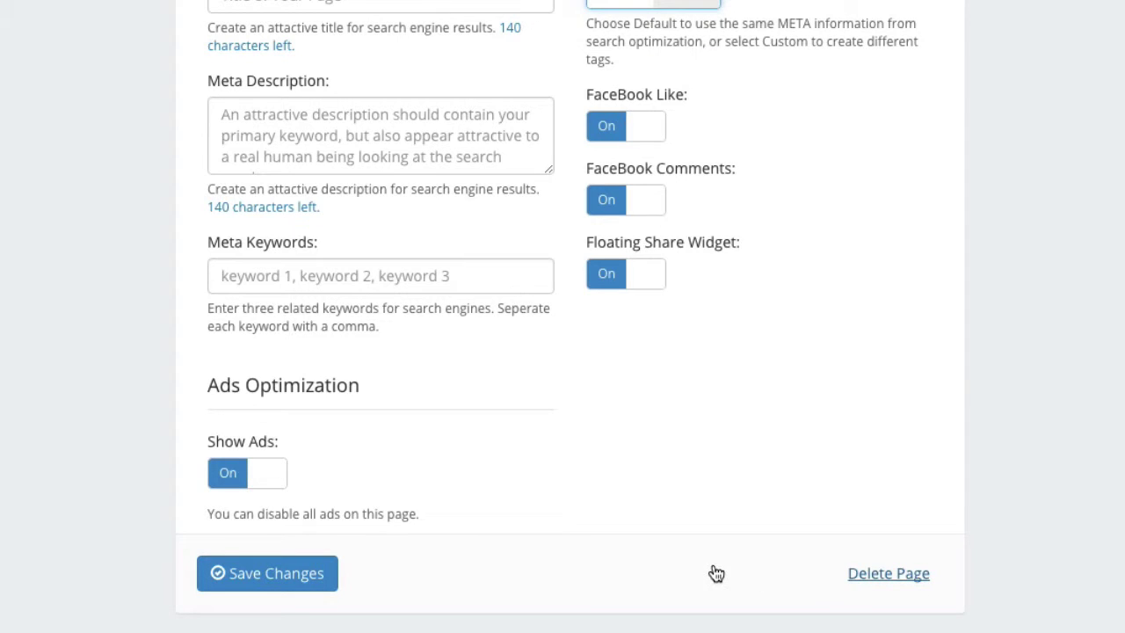
scroll(715, 572, "up", 15)
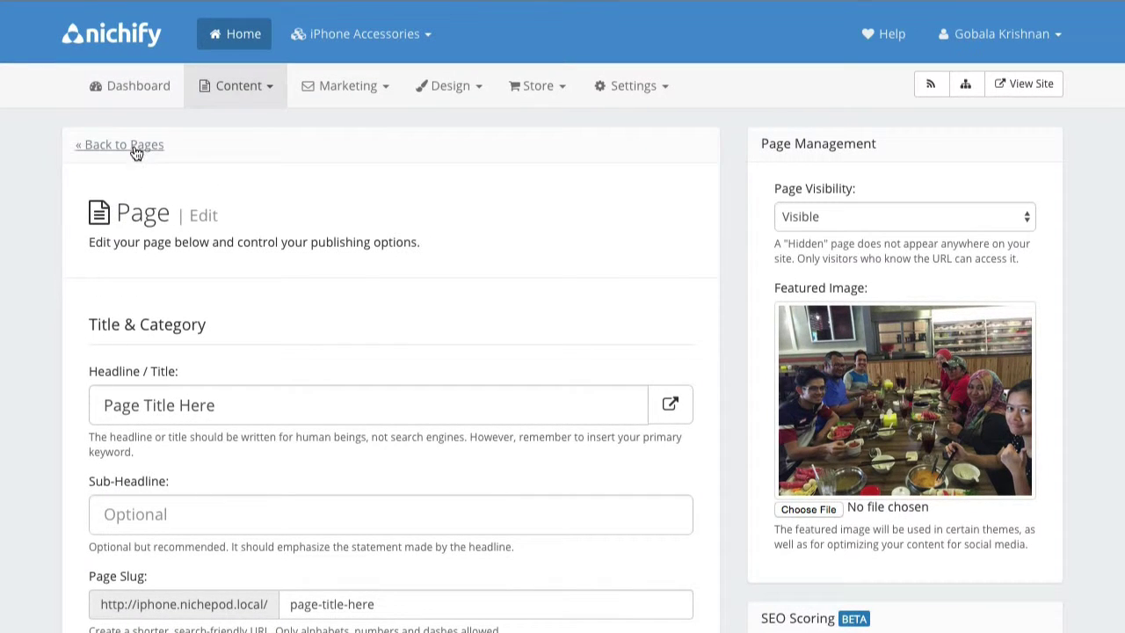
left_click(136, 152)
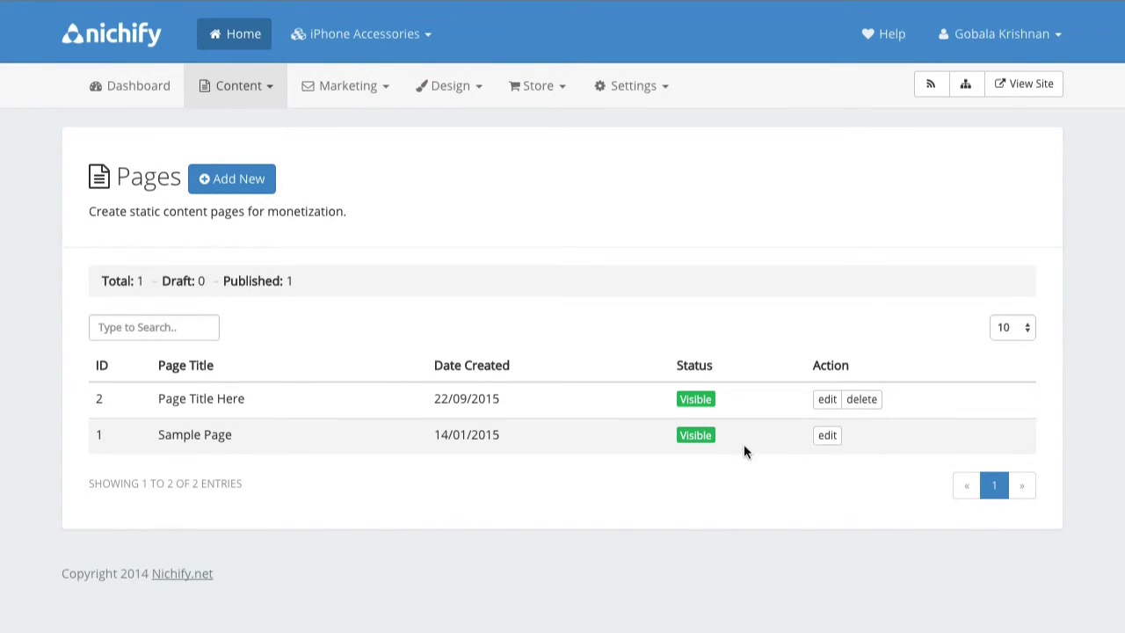
Step: Open Sample Page for editing, check its page visibility options without changing them, and go back to the pages list
left_click(828, 436)
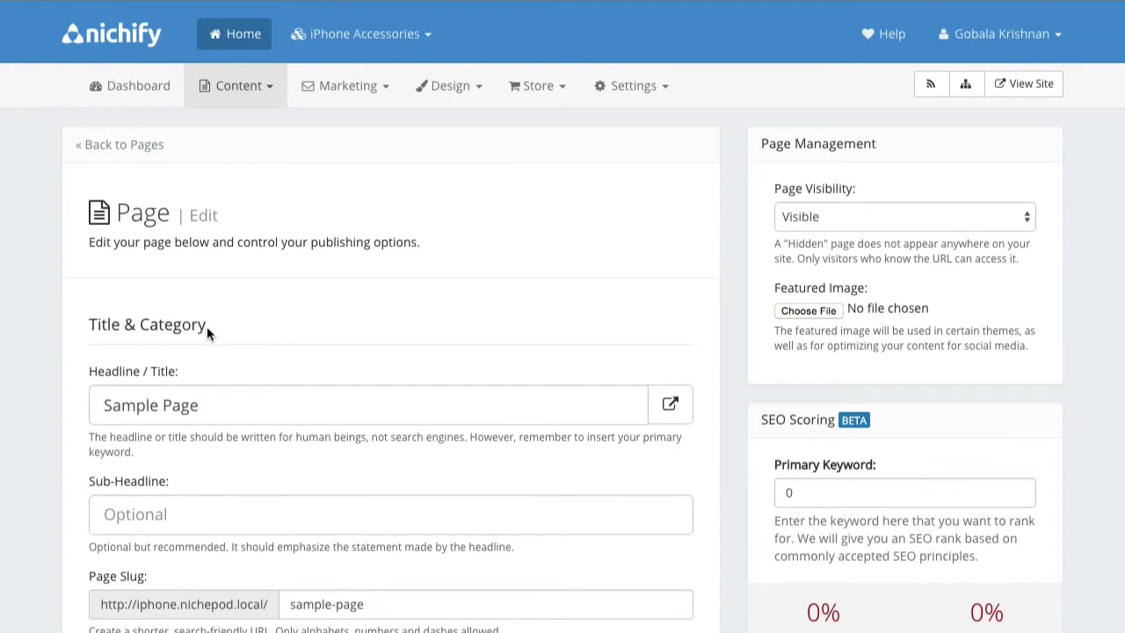
left_click(817, 217)
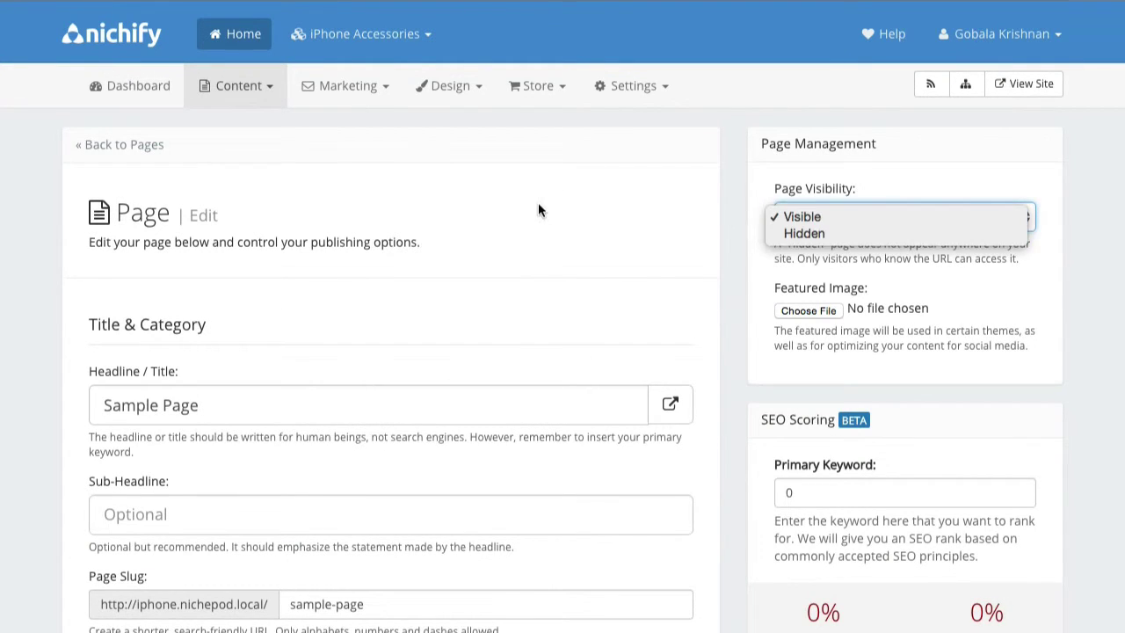
left_click(181, 168)
left_click(114, 138)
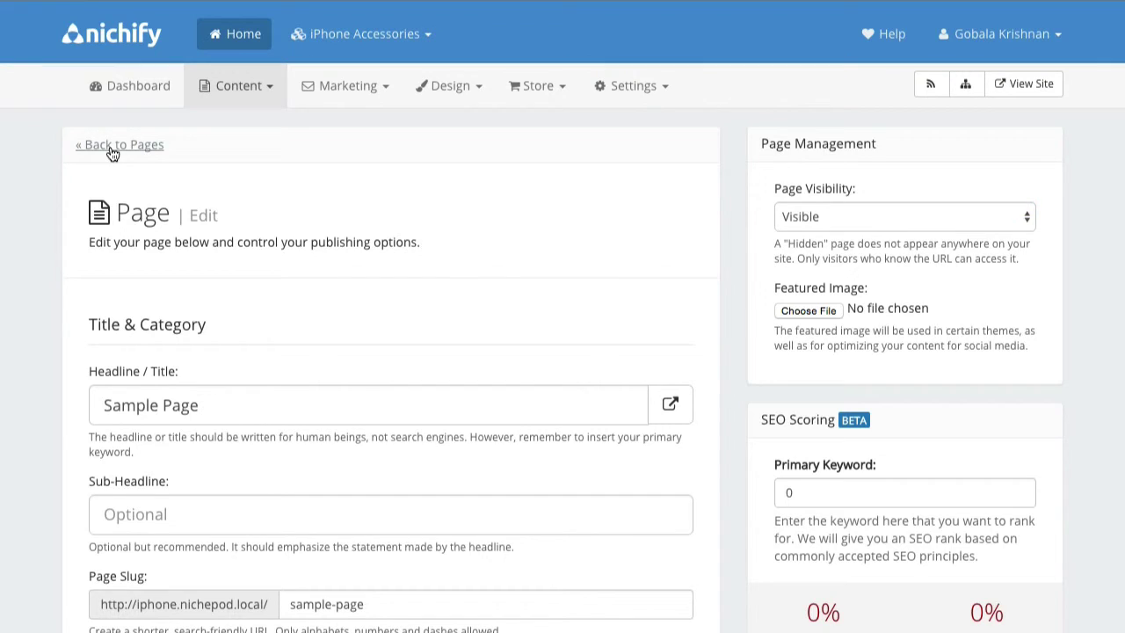